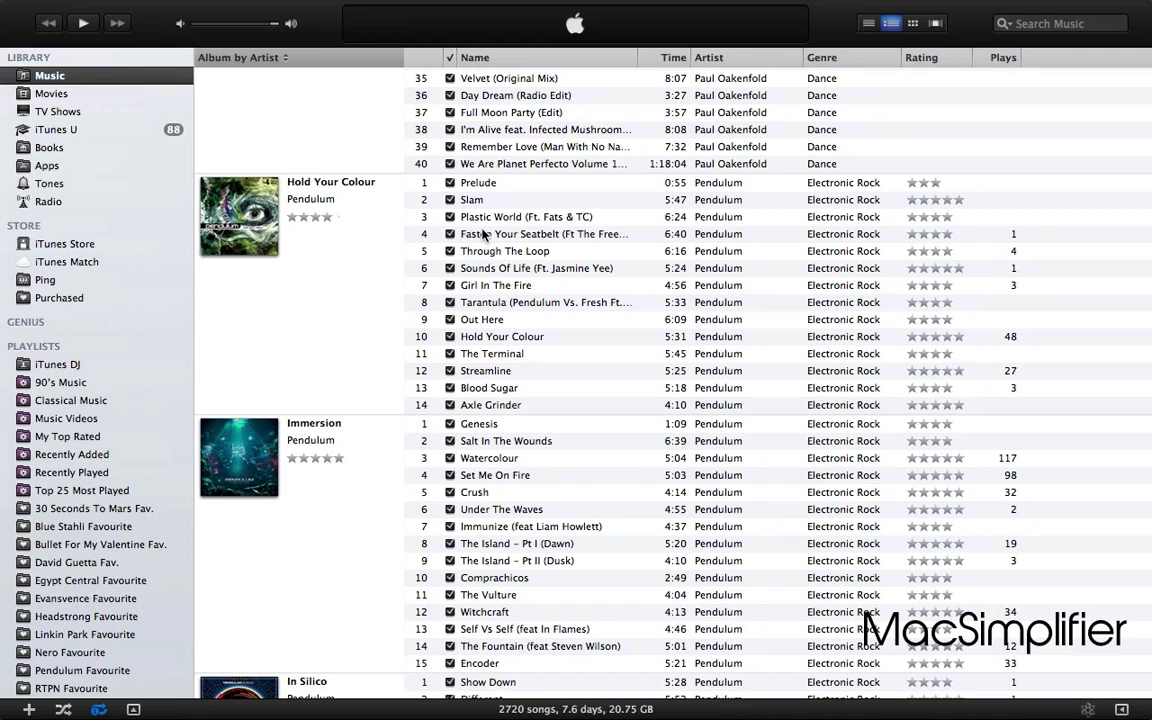
Step: Exit the full-screen iTunes library so the desktop shows
key(ctrl+Left)
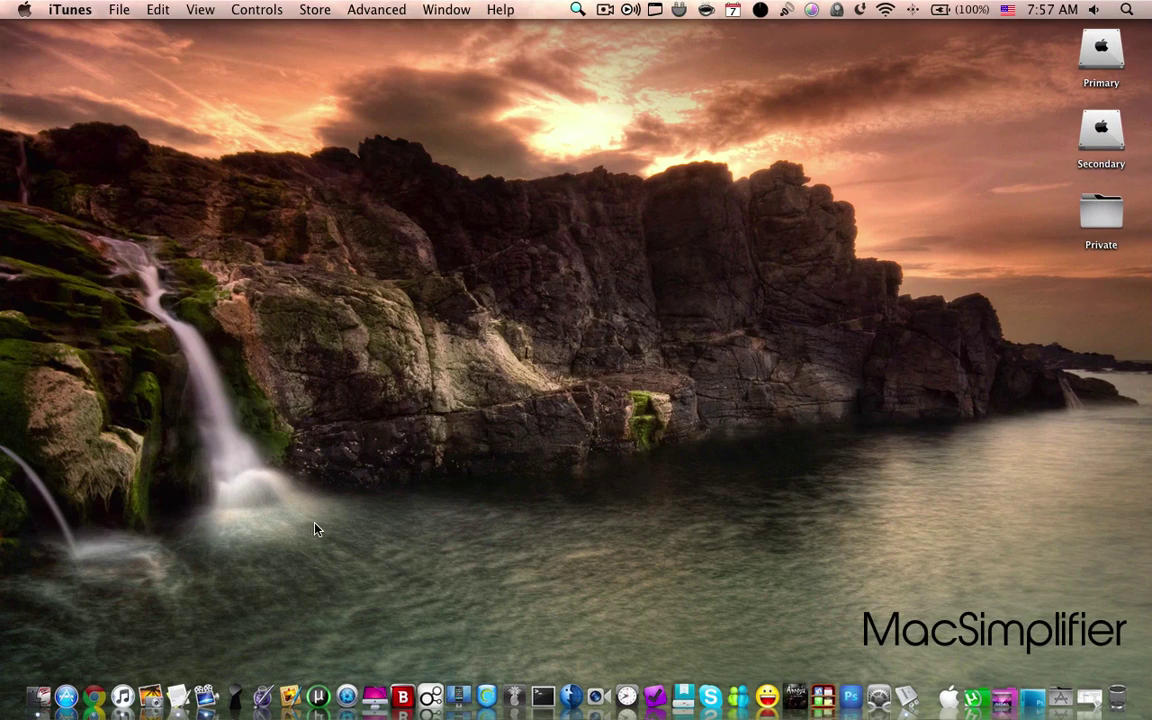
Step: Quit iTunes and reveal the iTunes application in Finder
right_click(122, 697)
click(118, 622)
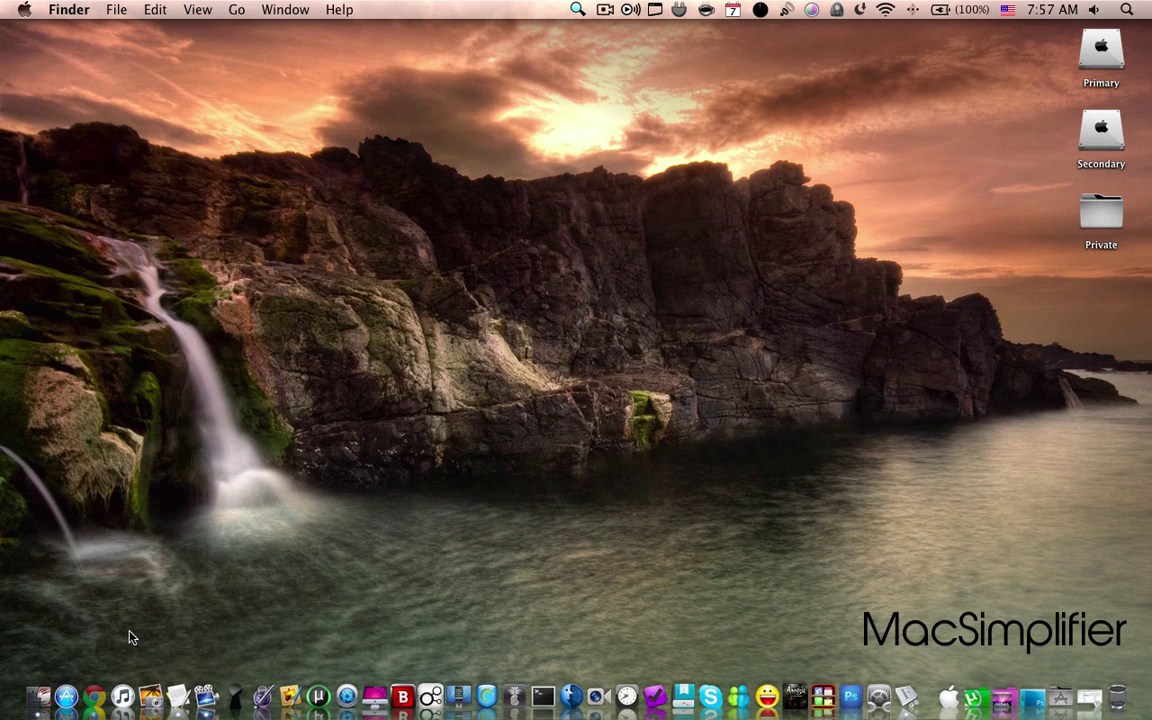
right_click(121, 690)
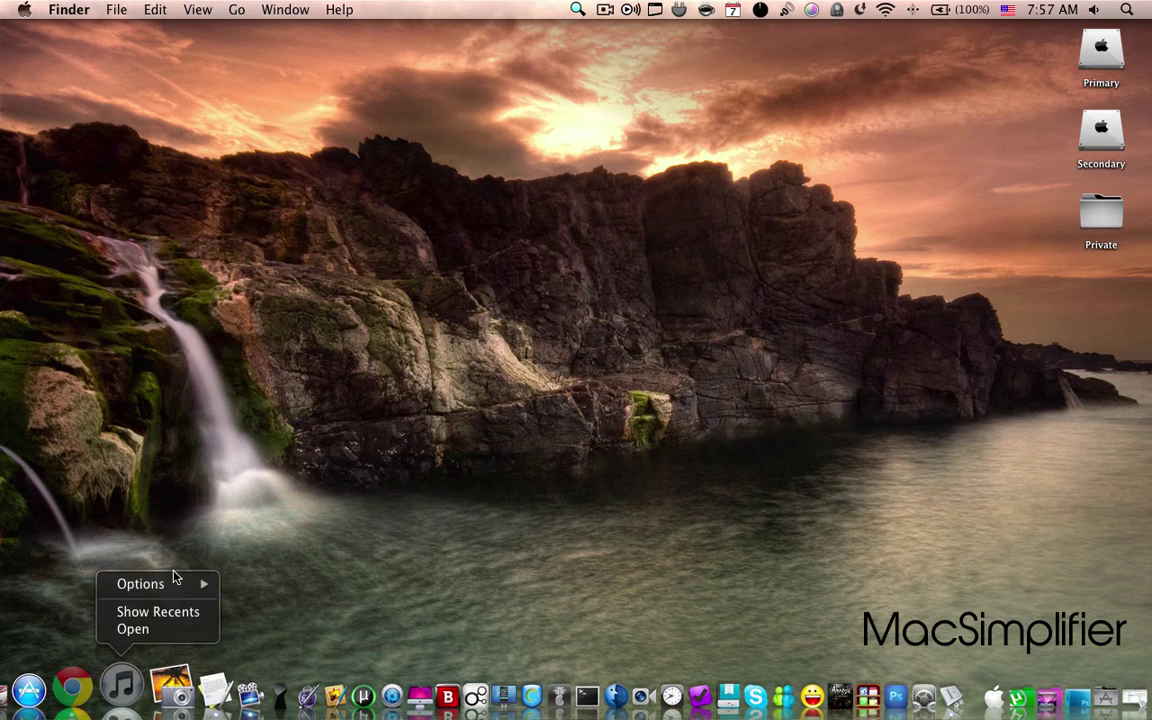
mouse_move(172, 583)
click(252, 562)
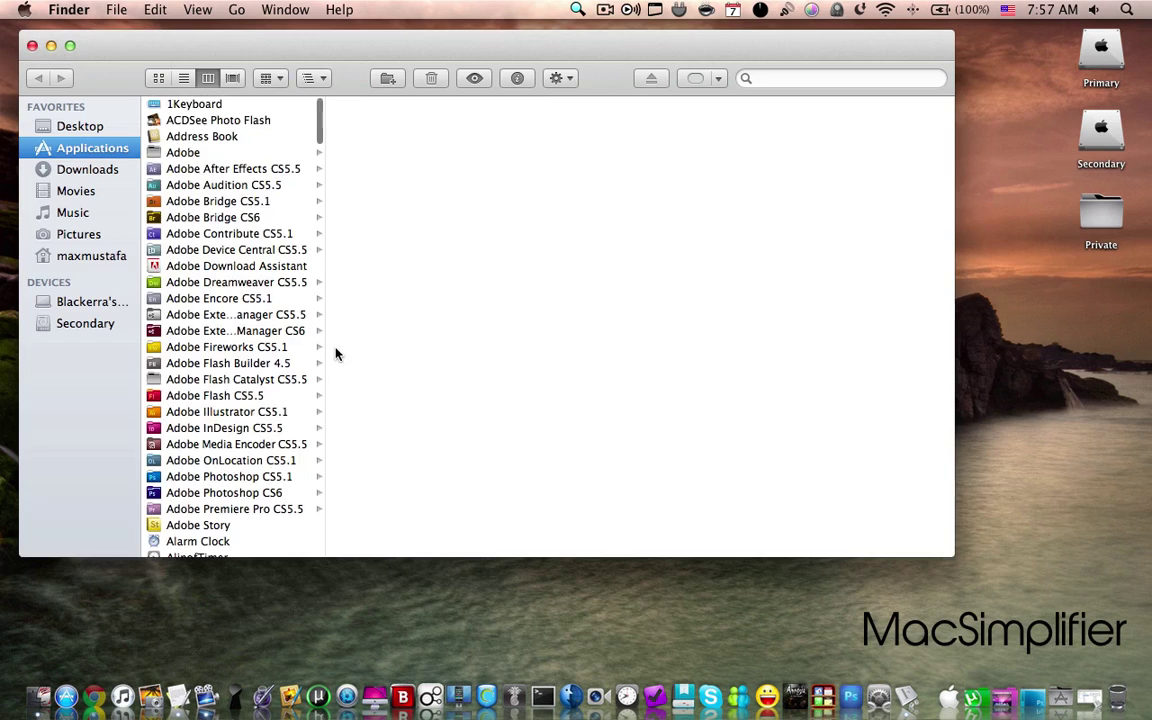
Step: Browse the iTunes package to Contents > Resources > English.lproj and preview TextStyles.plist
scroll(235, 405, down, 5)
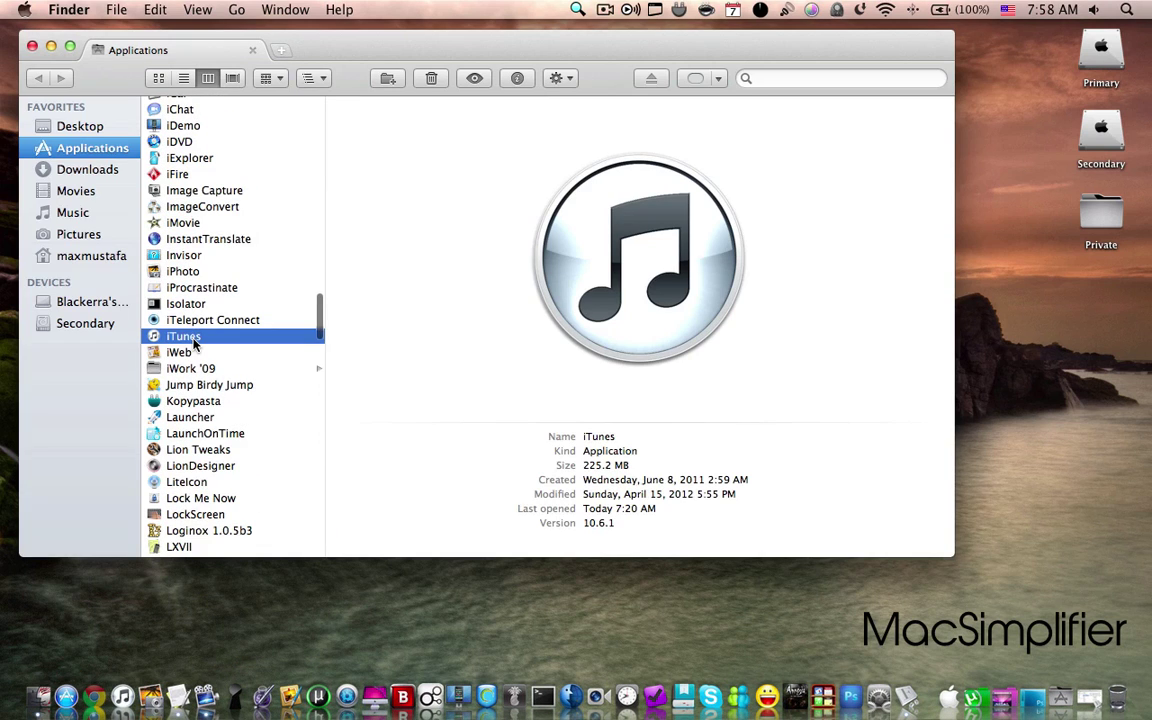
right_click(196, 343)
click(240, 353)
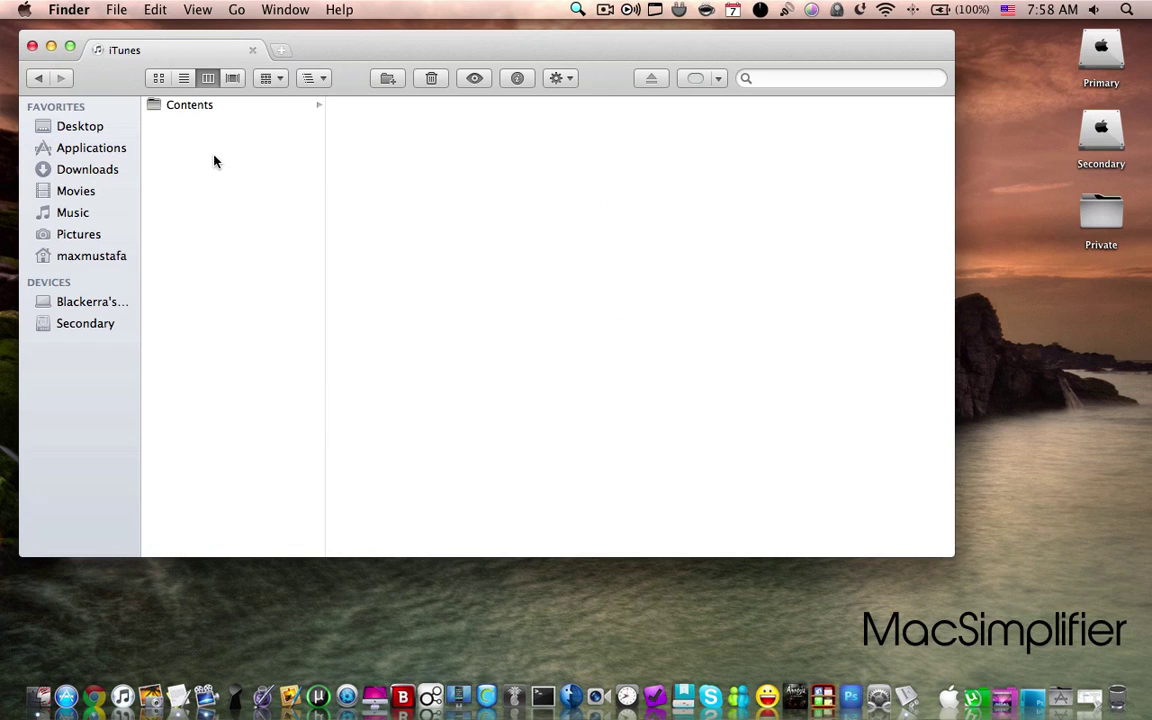
click(205, 106)
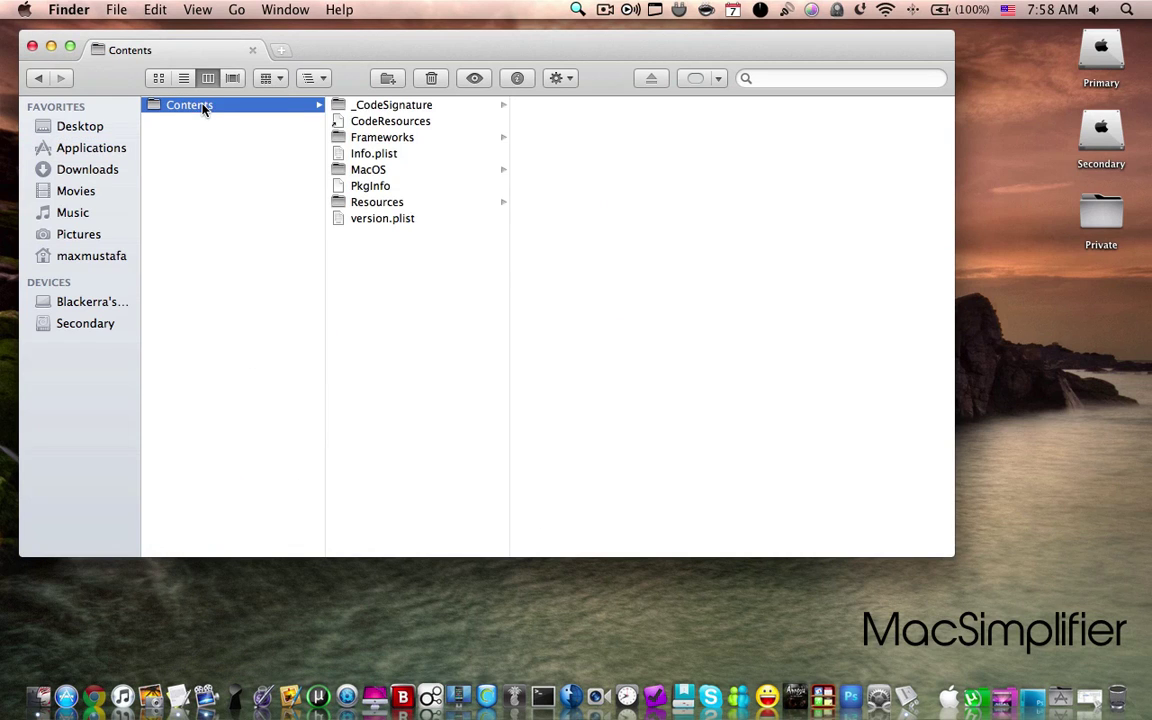
click(377, 203)
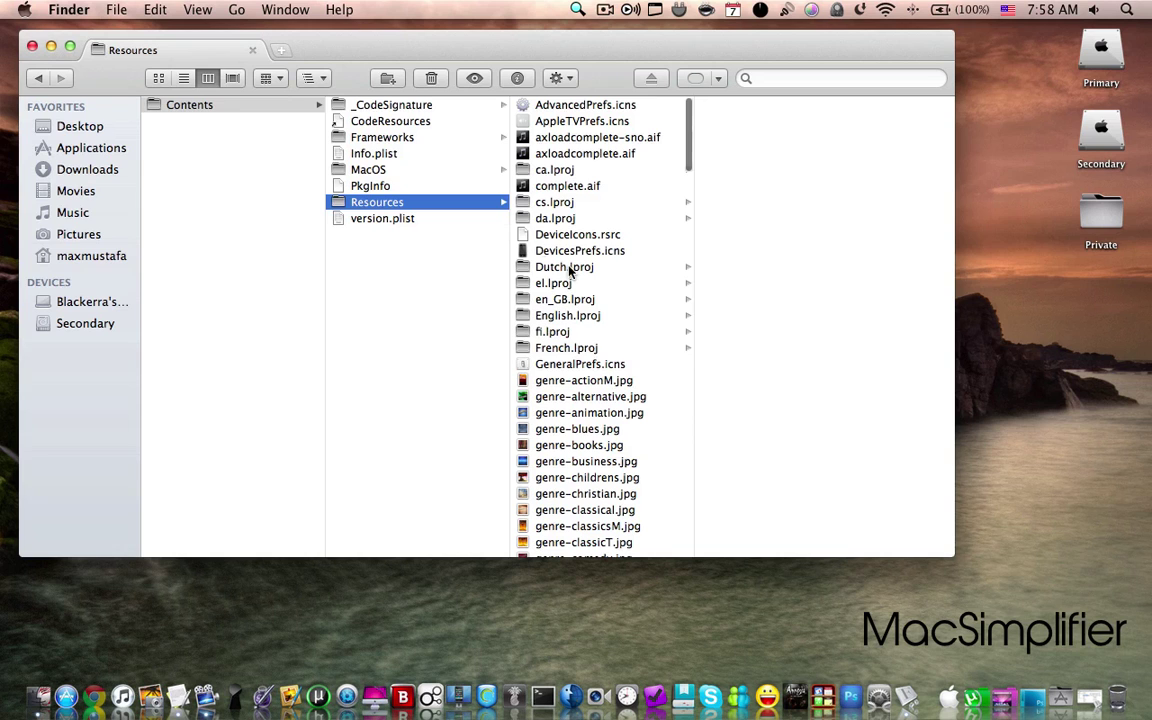
click(580, 318)
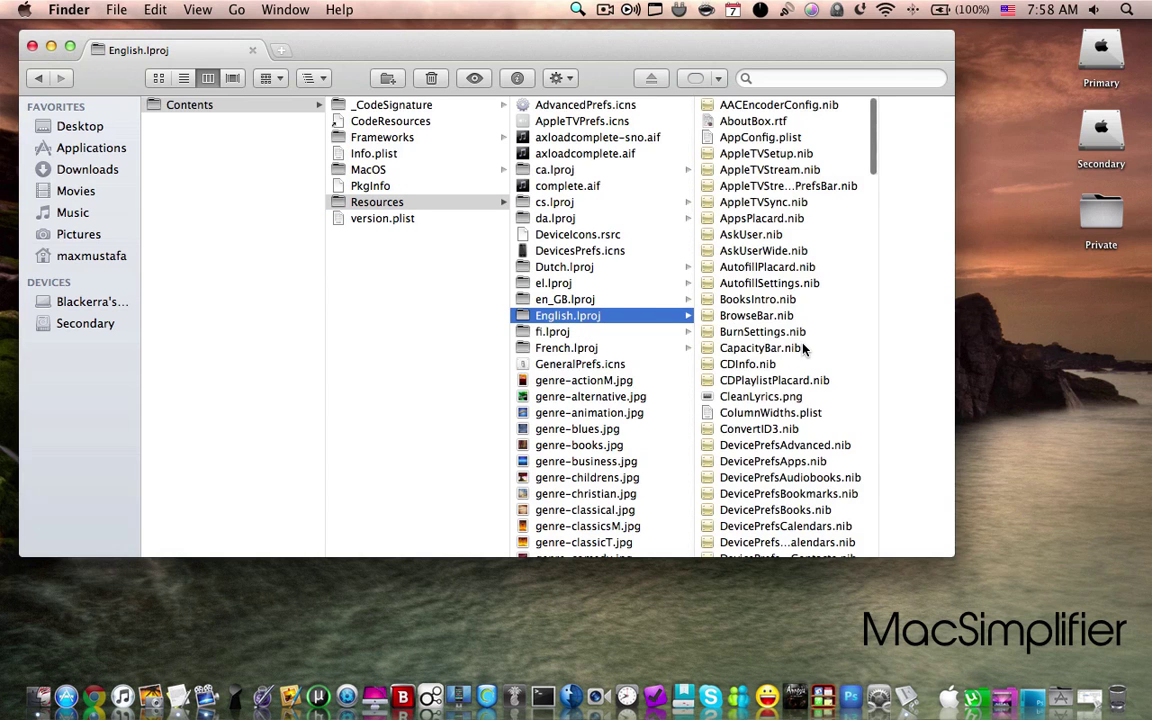
scroll(780, 400, down, 20)
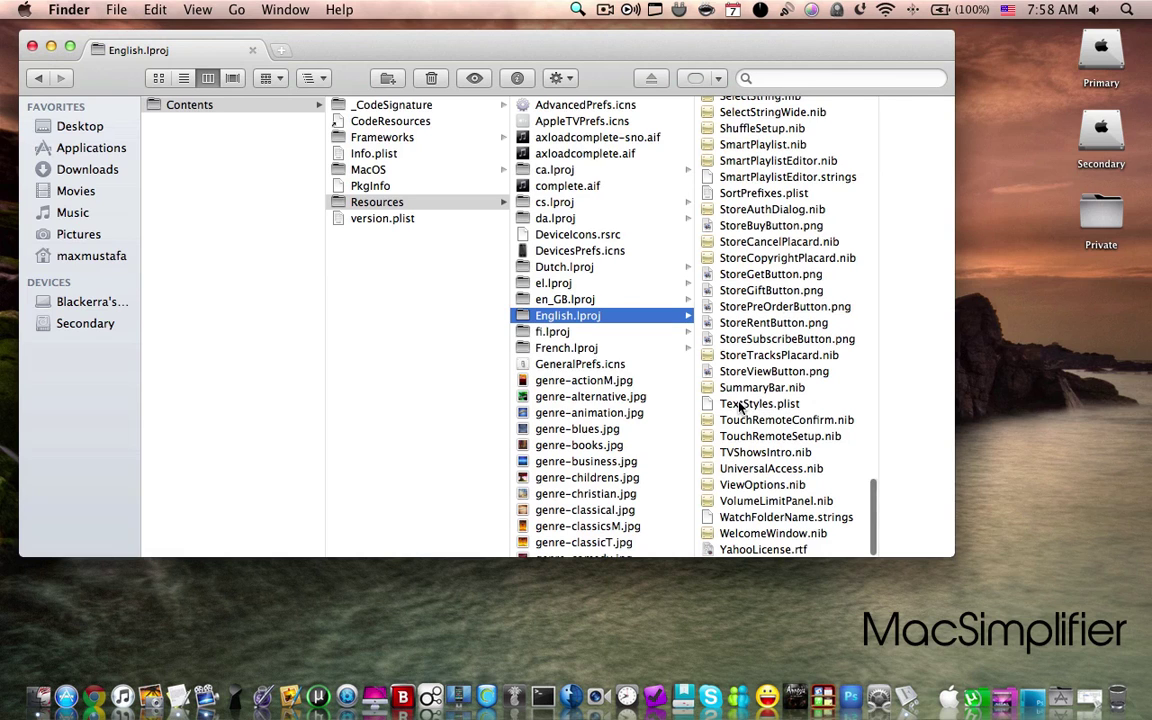
click(742, 404)
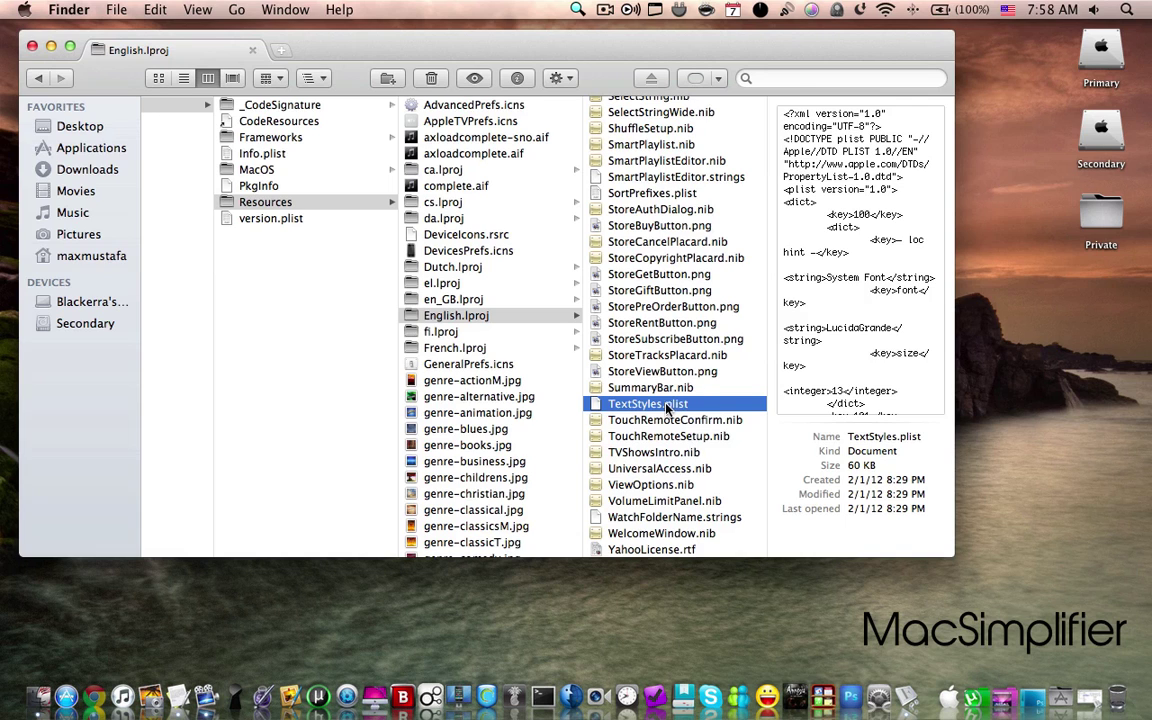
Step: Copy TextStyles.plist from the English.lproj folder
scroll(882, 262, down, 5)
scroll(882, 262, down, 1)
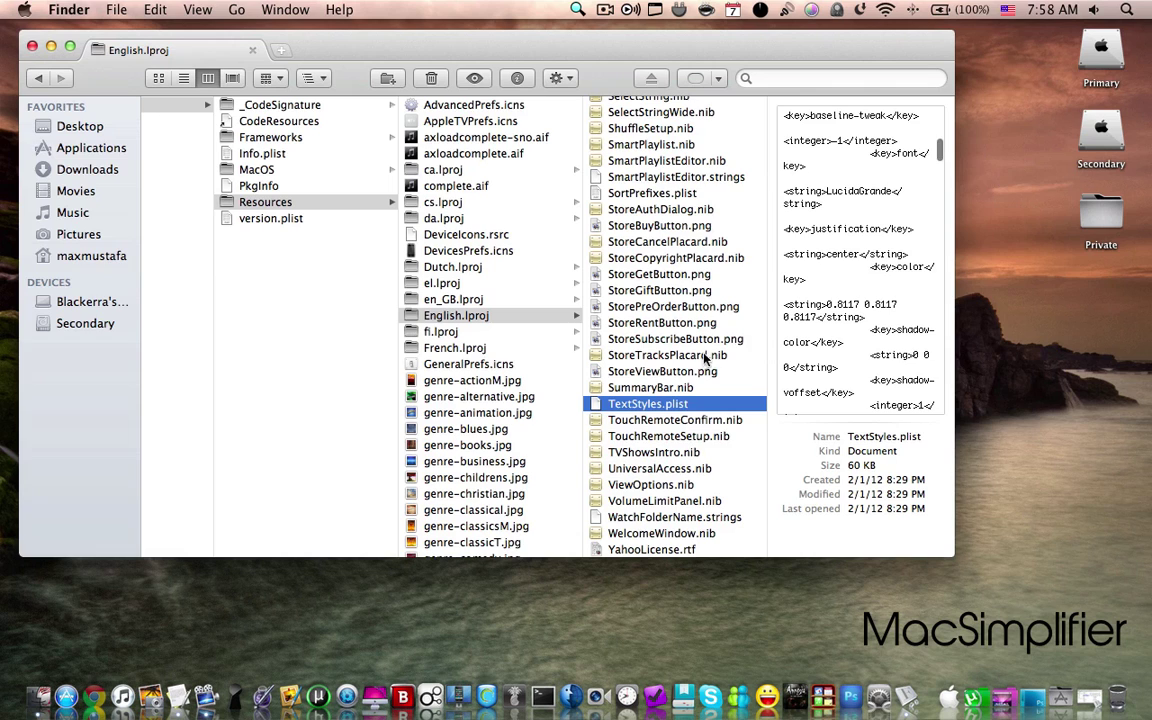
right_click(656, 408)
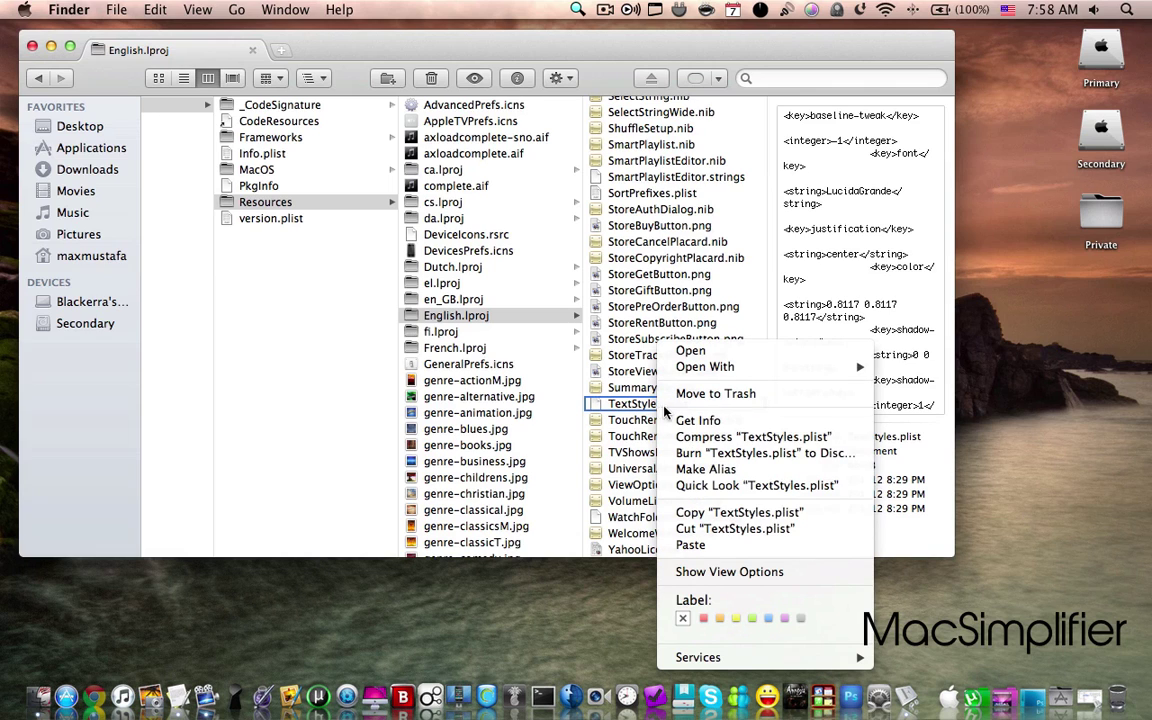
click(713, 514)
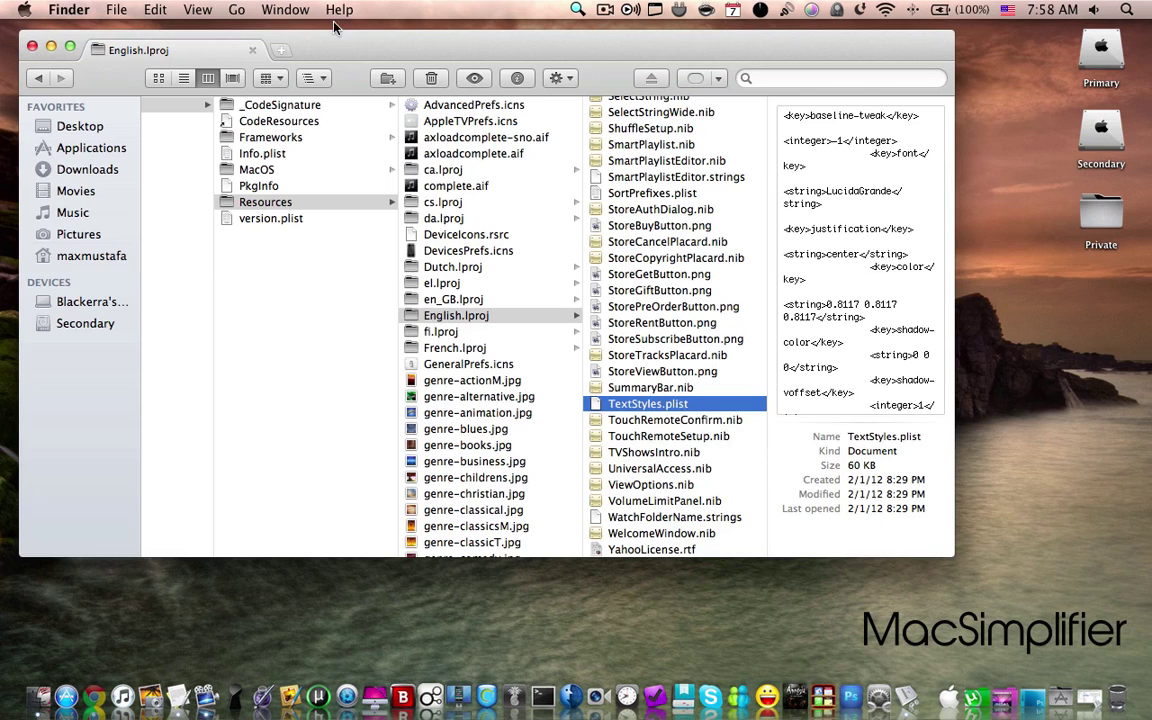
Step: Paste a copy of TextStyles.plist into the home folder, then close that extra tab
click(281, 50)
click(81, 258)
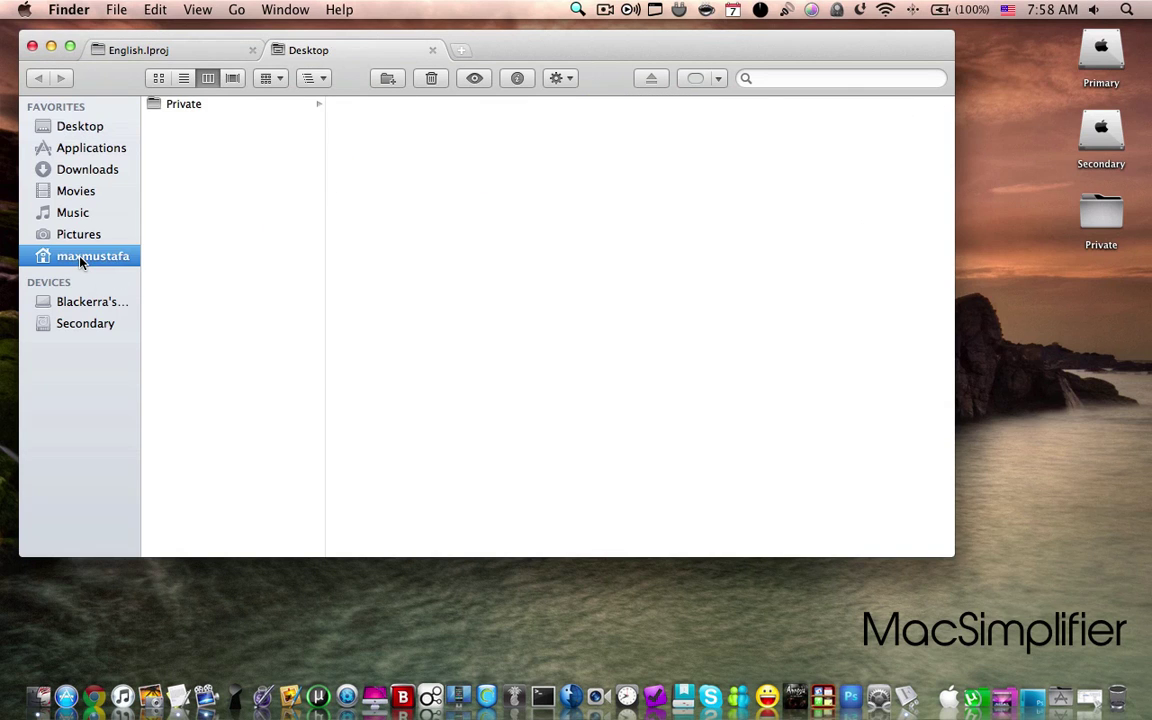
right_click(226, 432)
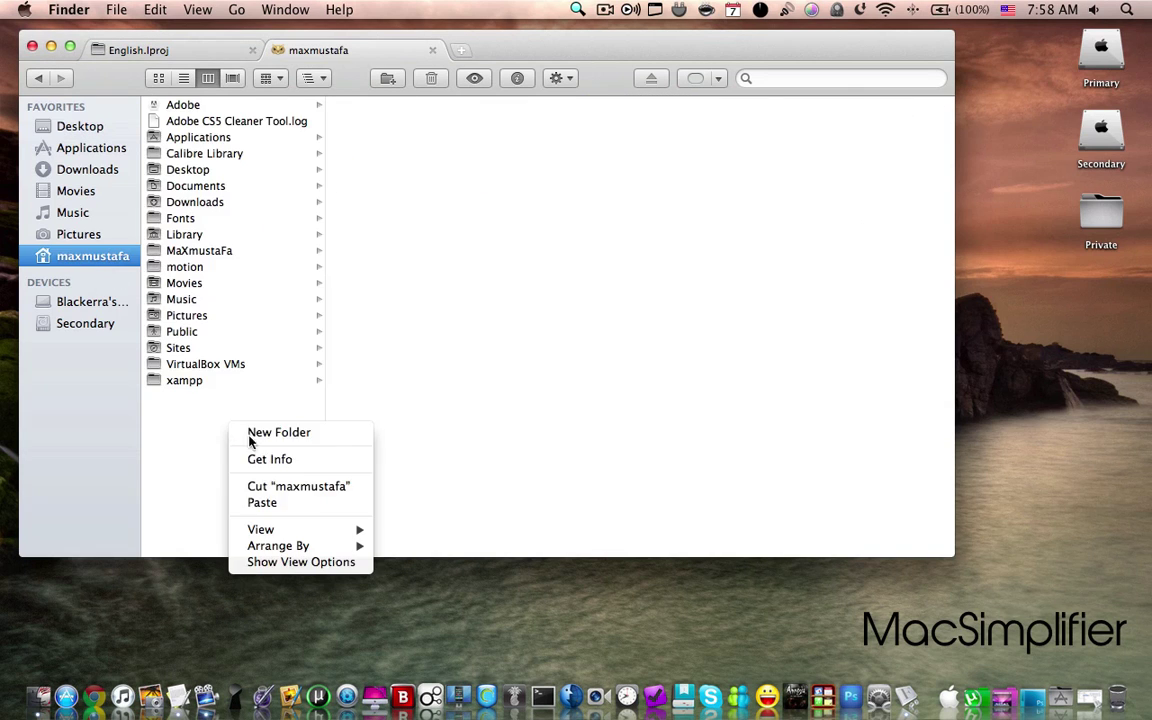
click(270, 501)
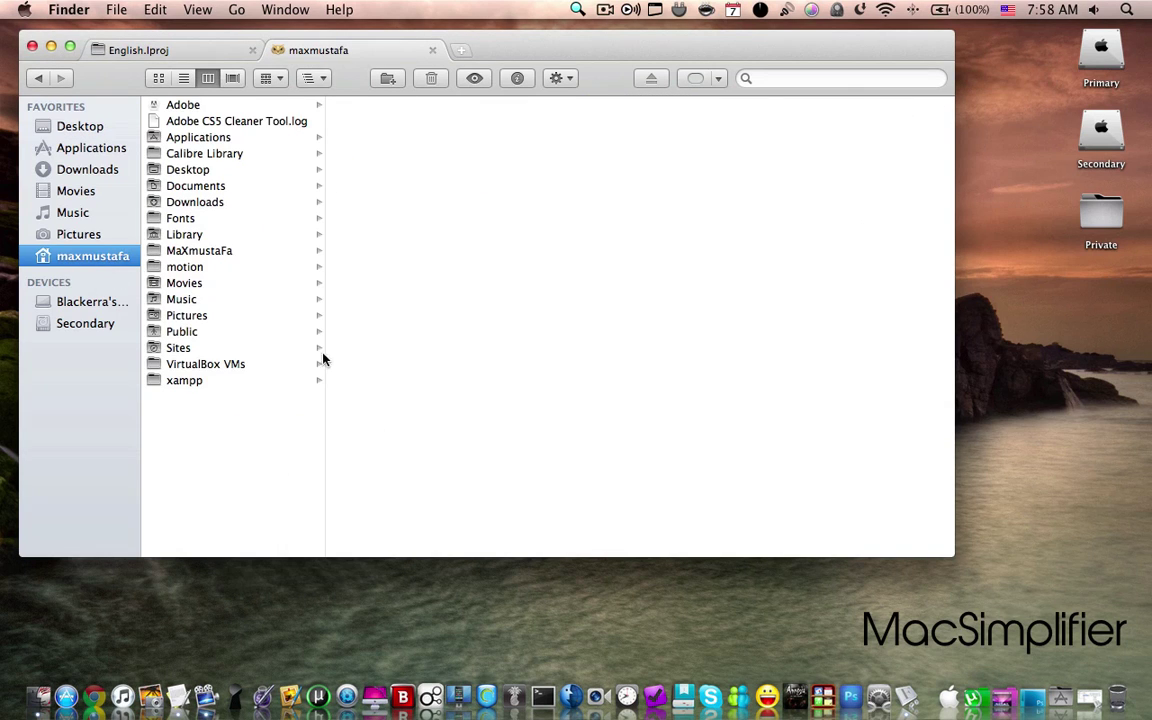
click(432, 50)
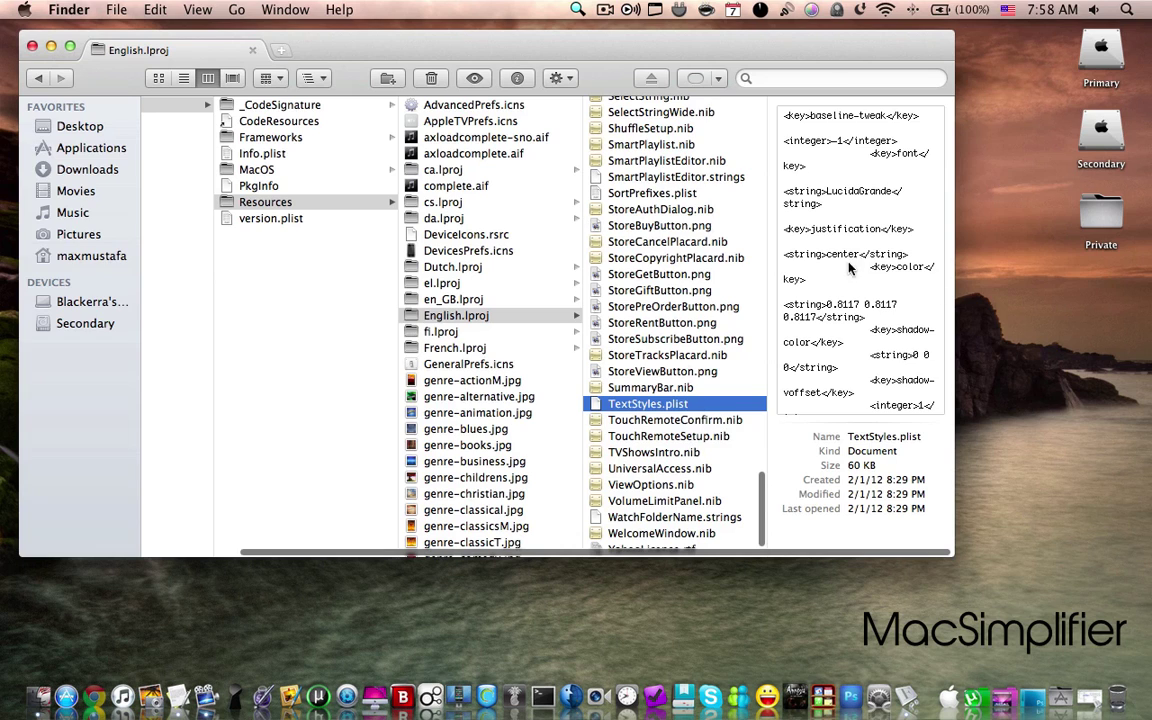
Step: Paste another copy onto the desktop and try dropping it into English.lproj
right_click(1046, 322)
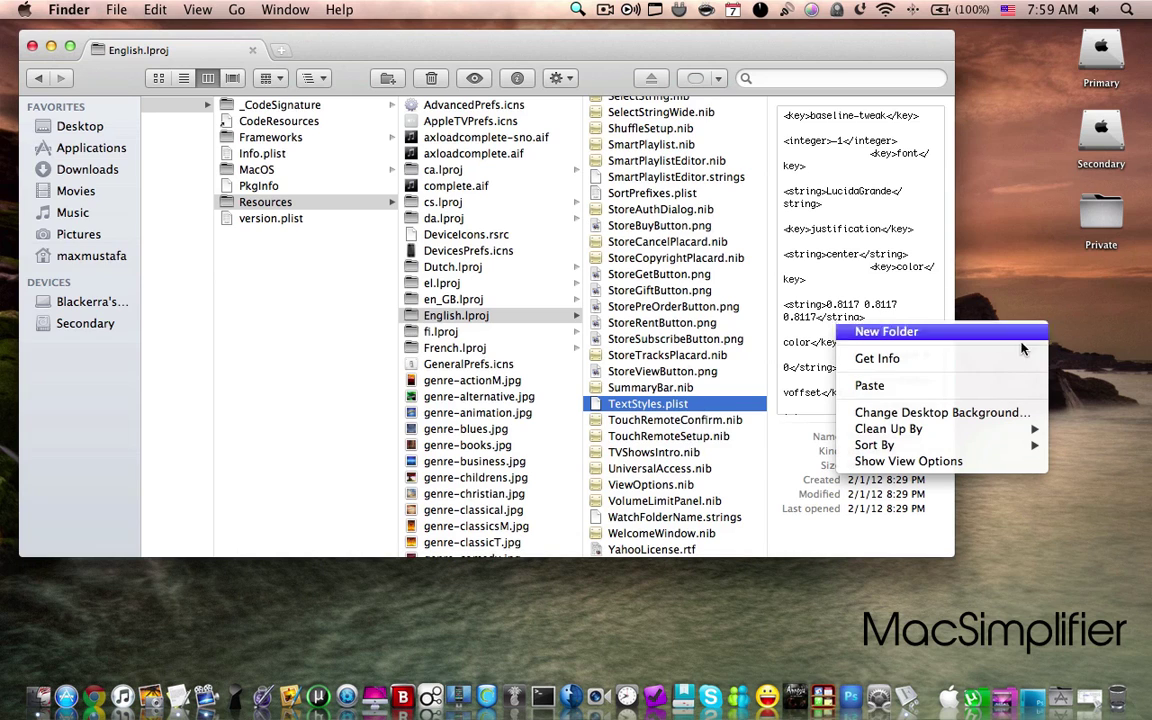
click(958, 386)
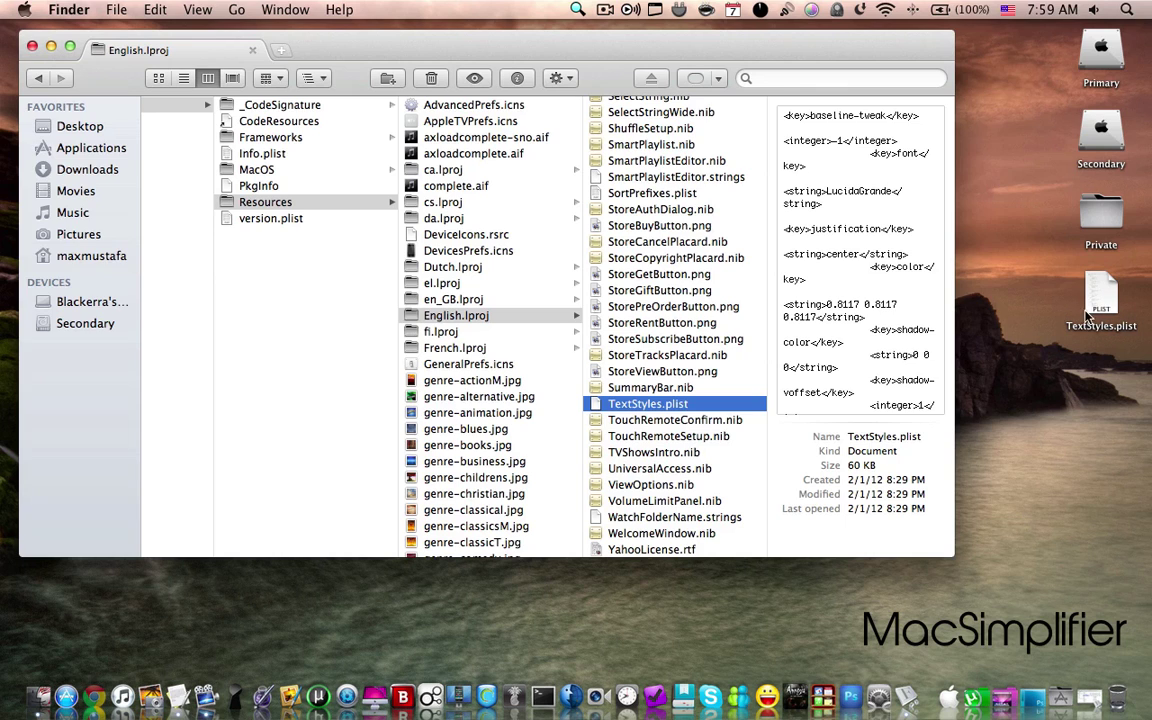
drag(1092, 316, 740, 402)
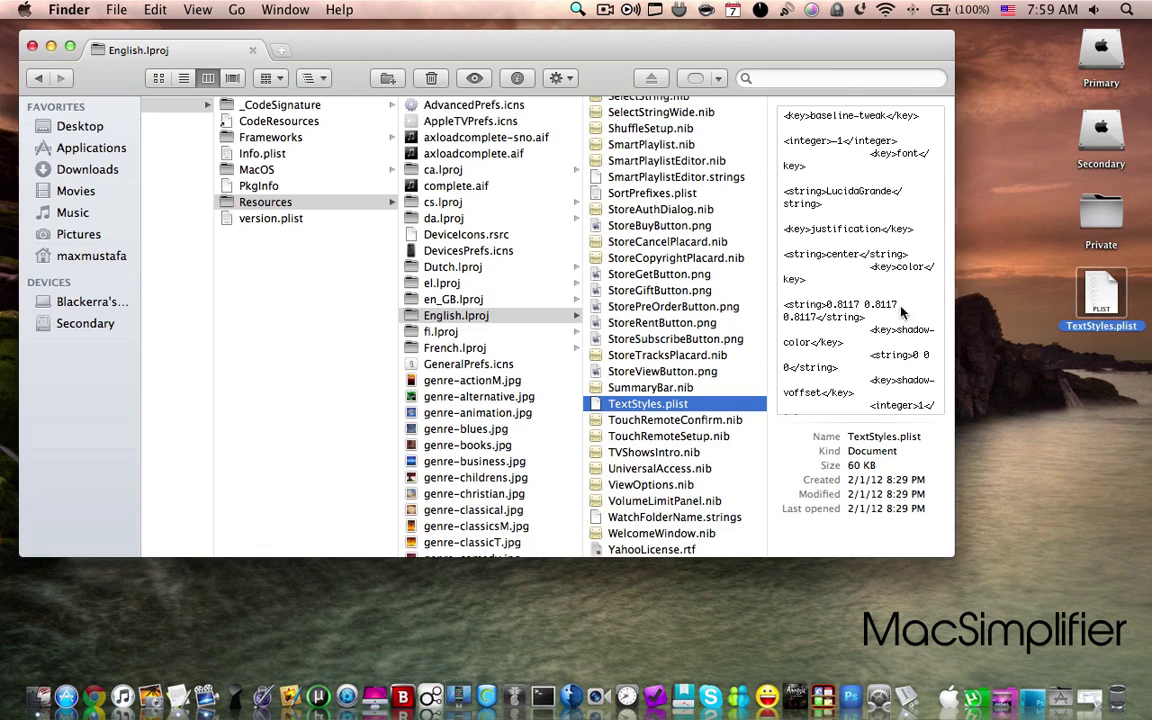
Step: Open the desktop TextStyles.plist in TextEdit, enlarge its window and unlock it for editing
click(50, 44)
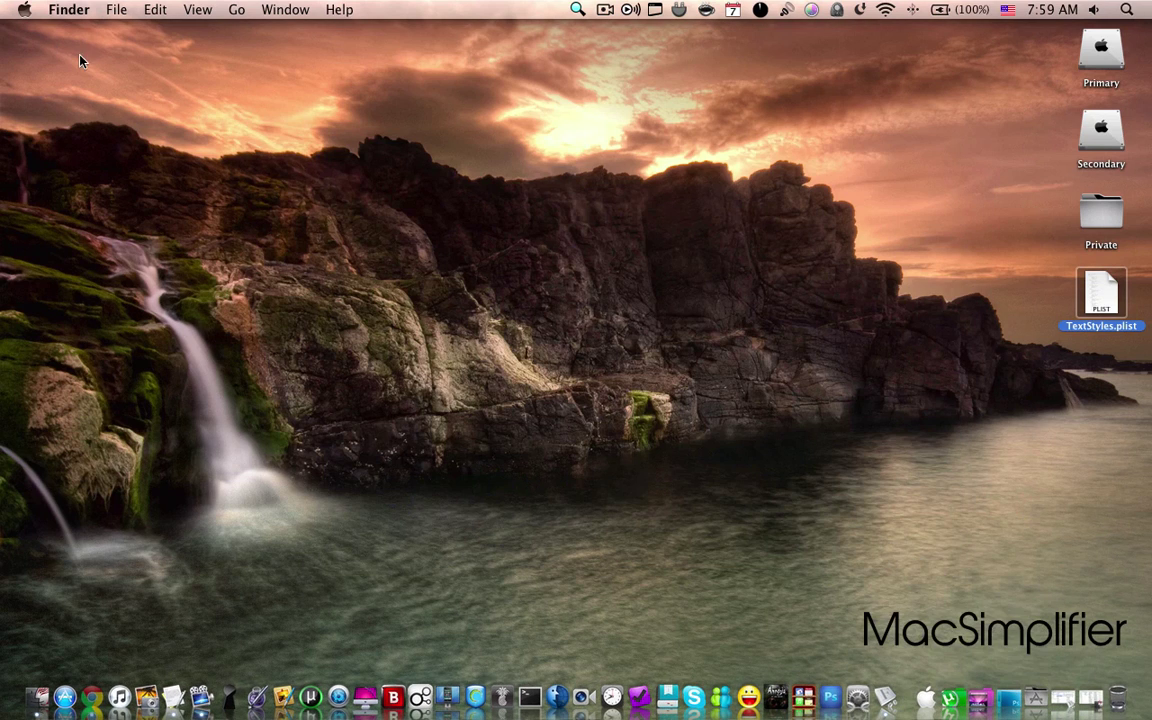
drag(1097, 305, 1097, 306)
double_click(1103, 298)
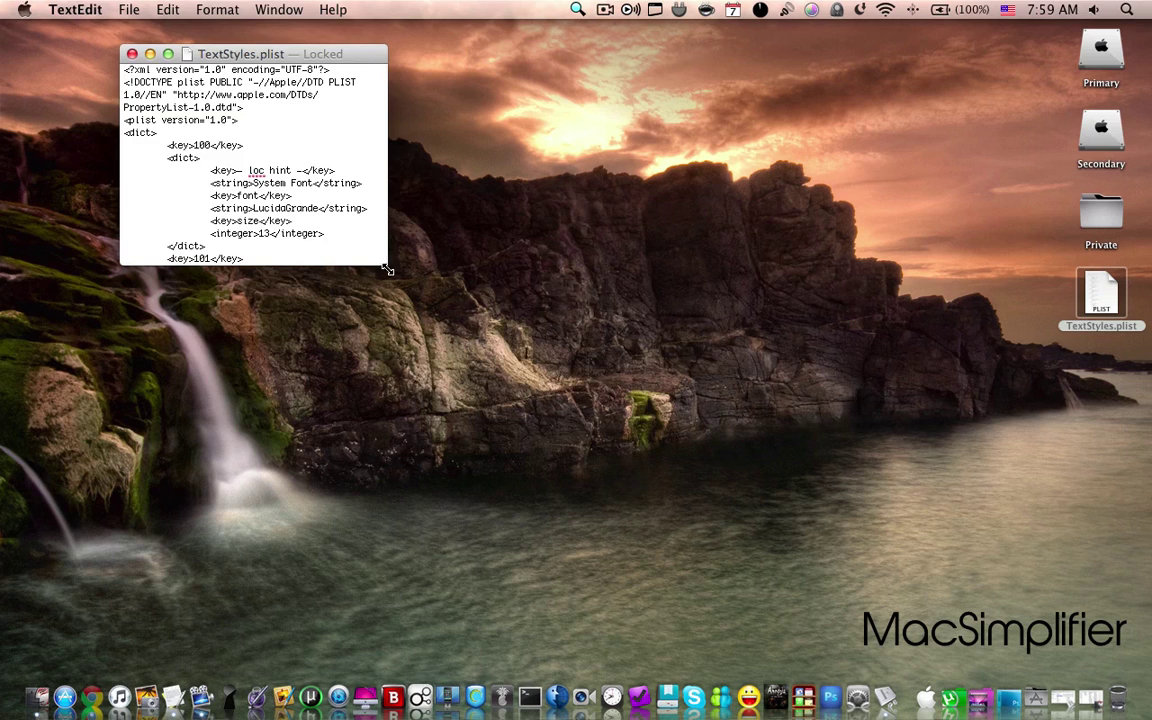
drag(386, 265, 828, 567)
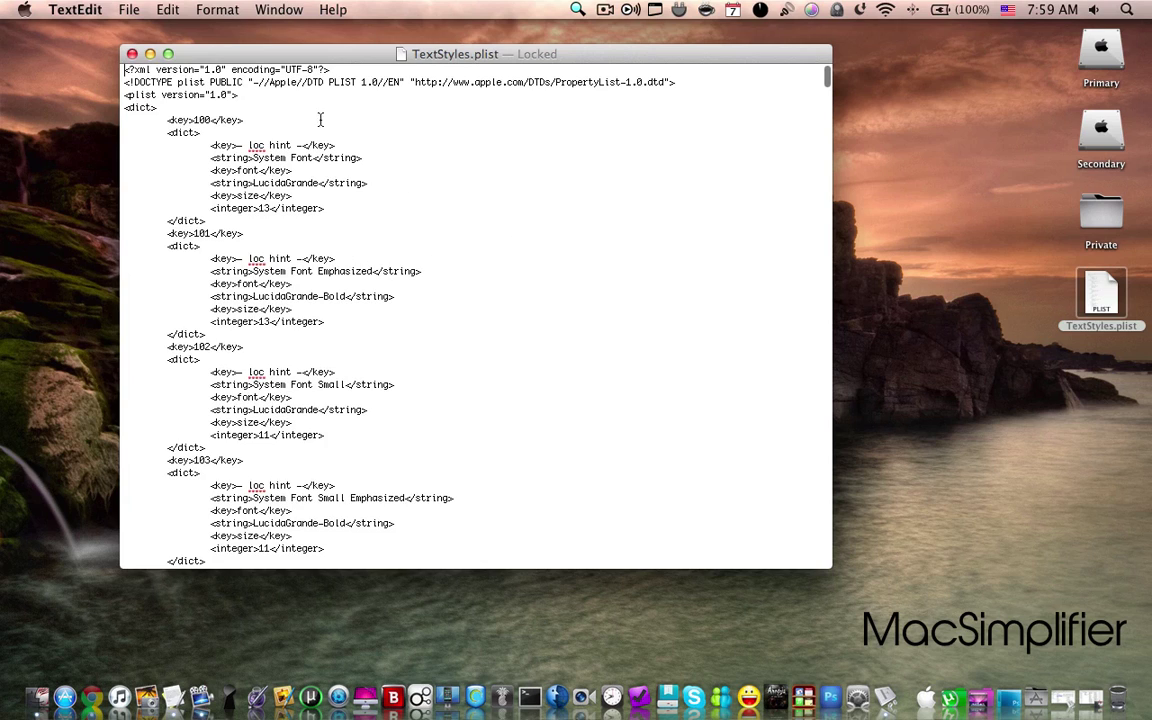
click(566, 55)
click(548, 73)
Step: Find the 9002 entry in the plist and close the Find bar at the match
click(167, 11)
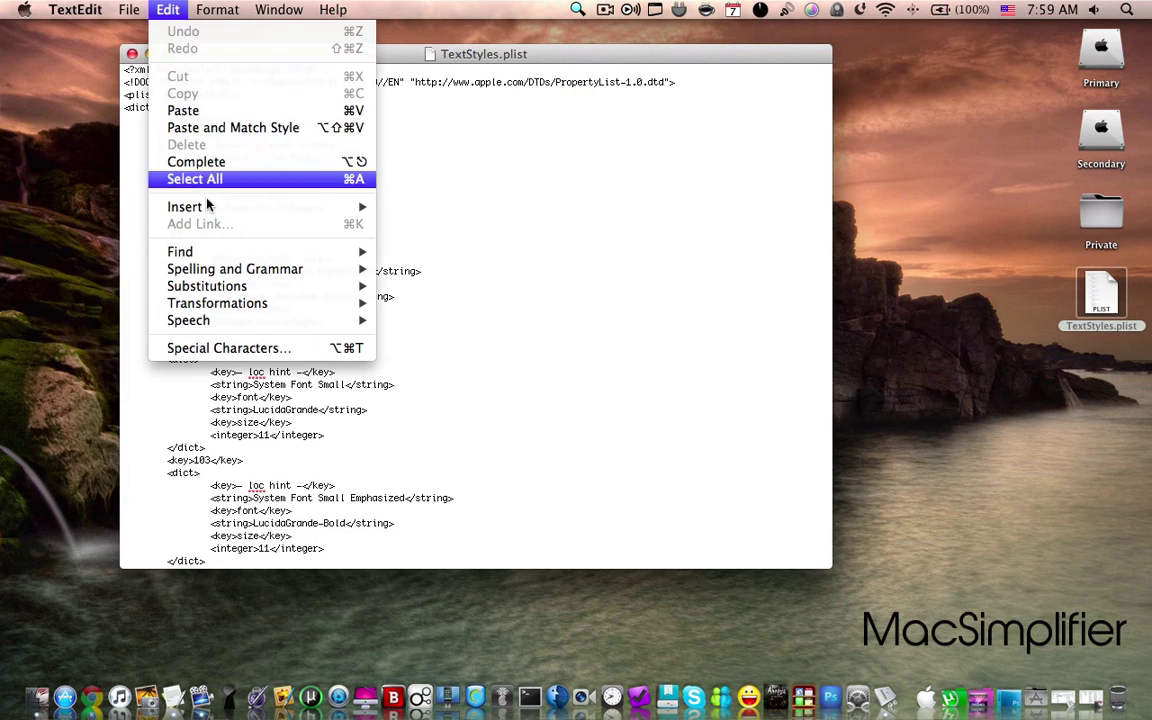
mouse_move(200, 251)
click(425, 251)
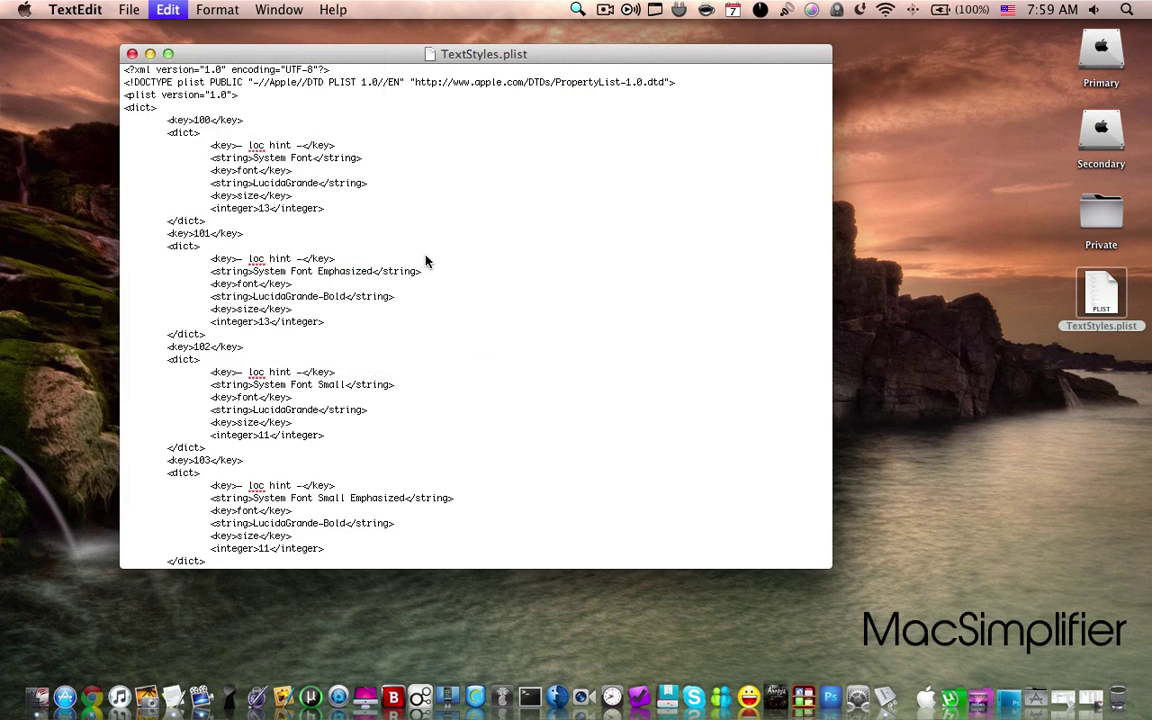
click(184, 72)
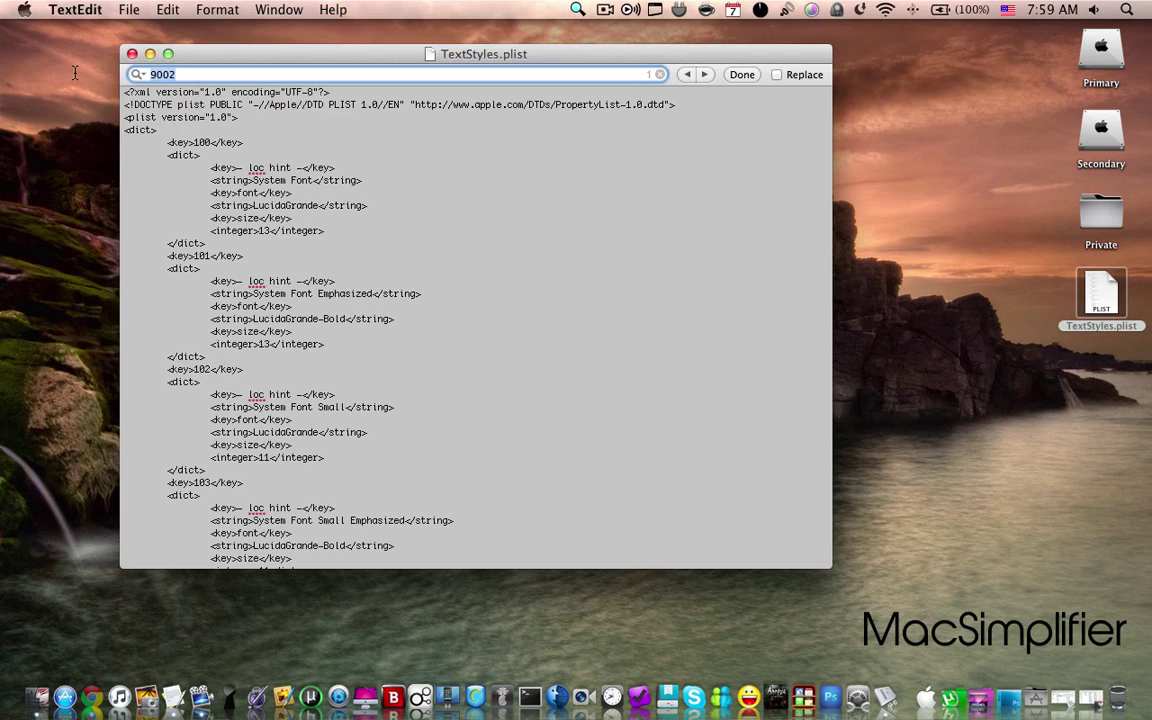
text(9)
key(Return)
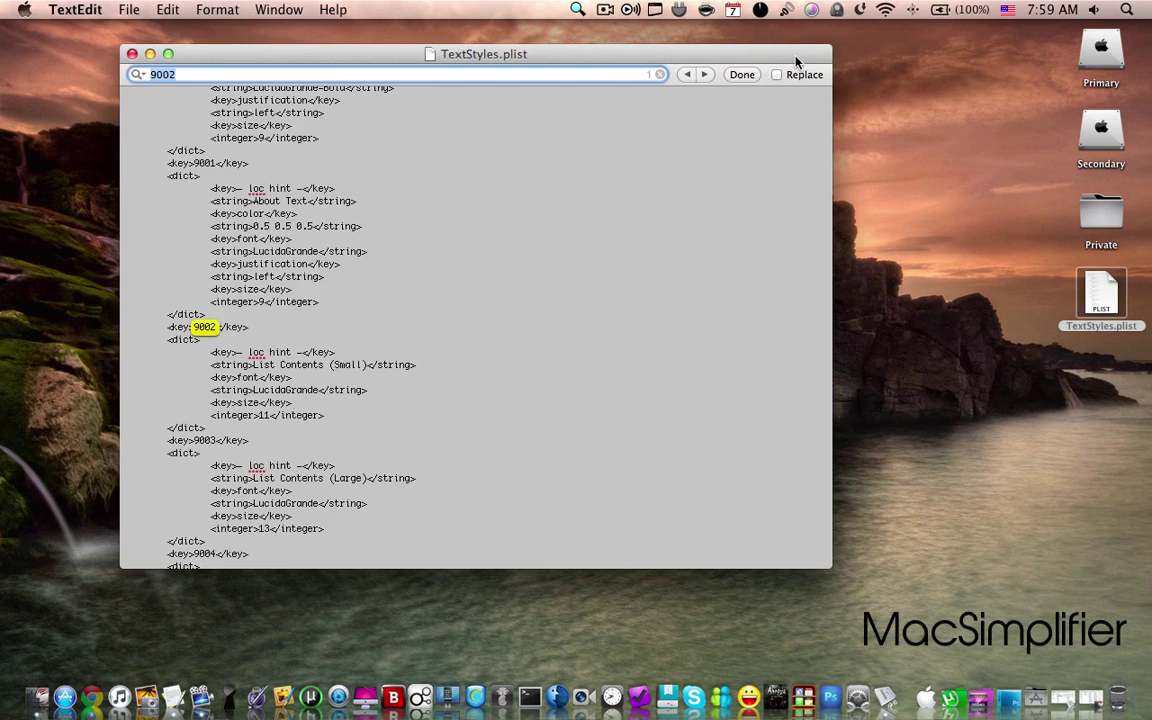
click(741, 74)
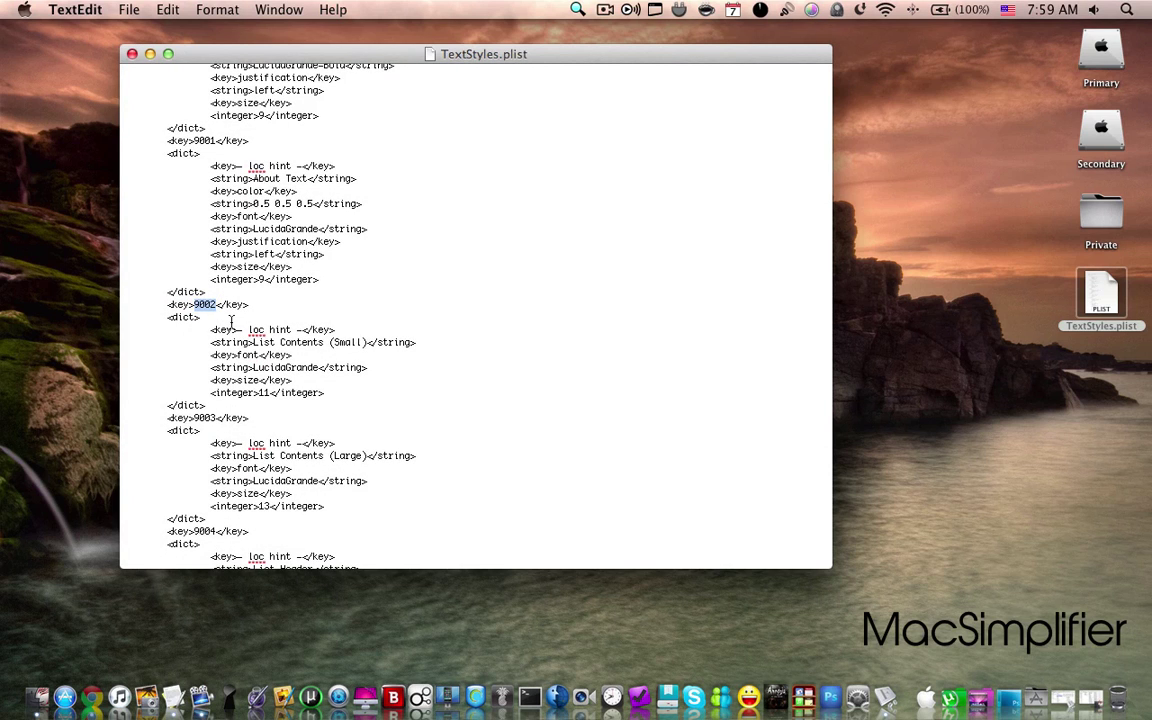
scroll(230, 320, down, 1)
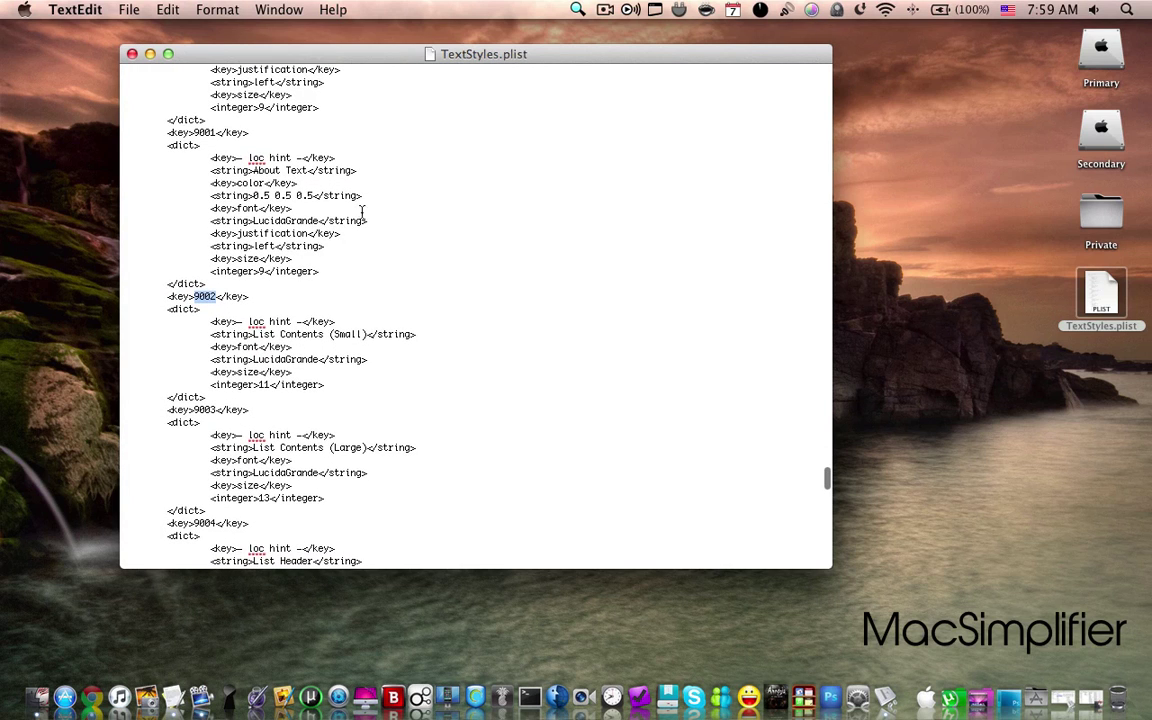
click(525, 8)
click(595, 29)
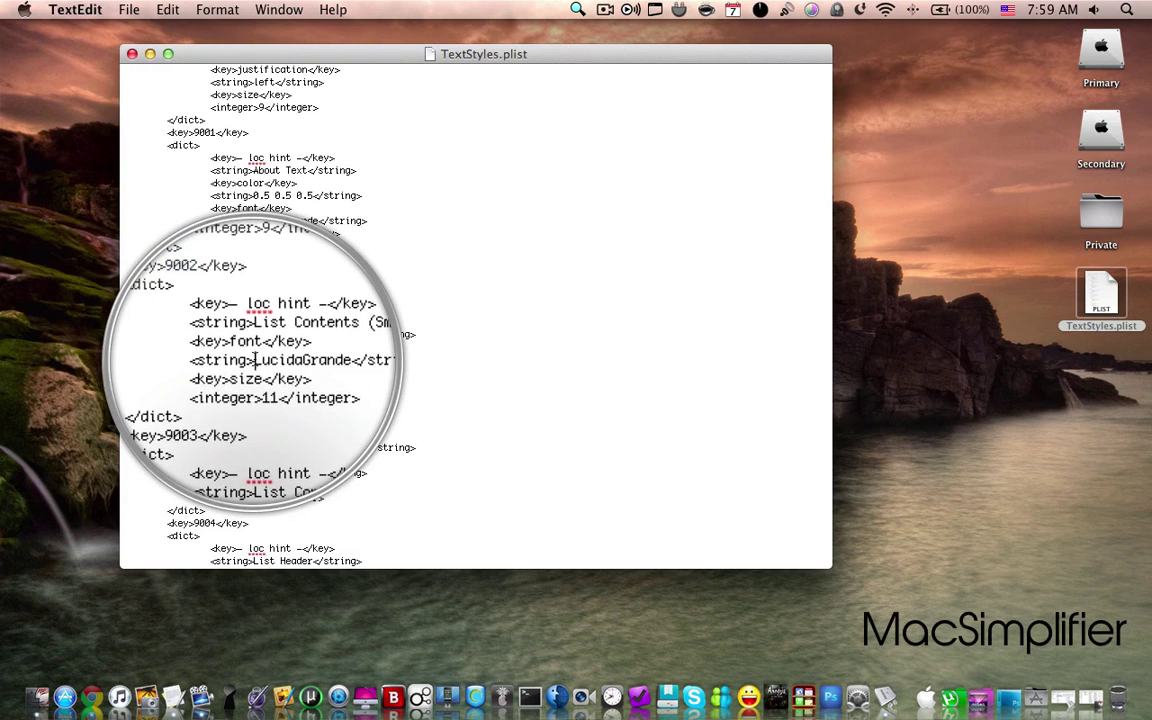
double_click(257, 360)
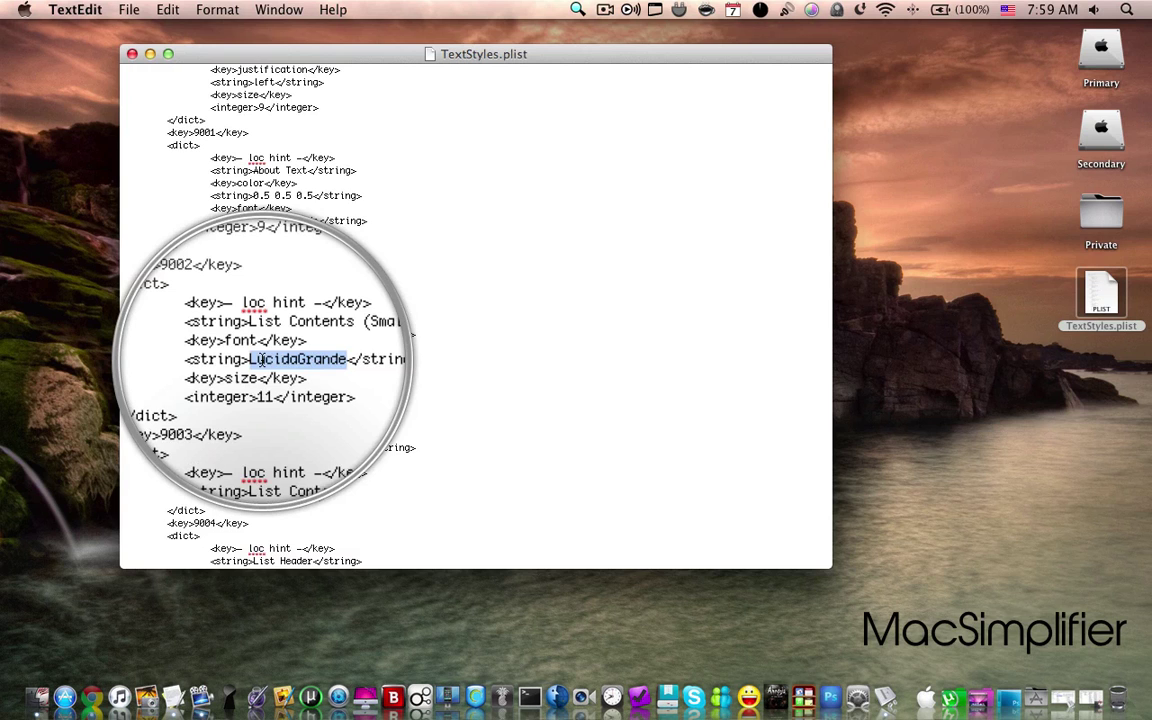
key(shift+Left)
key(shift+Left)
key(shift+Left)
key(shift+Left)
key(shift+Left)
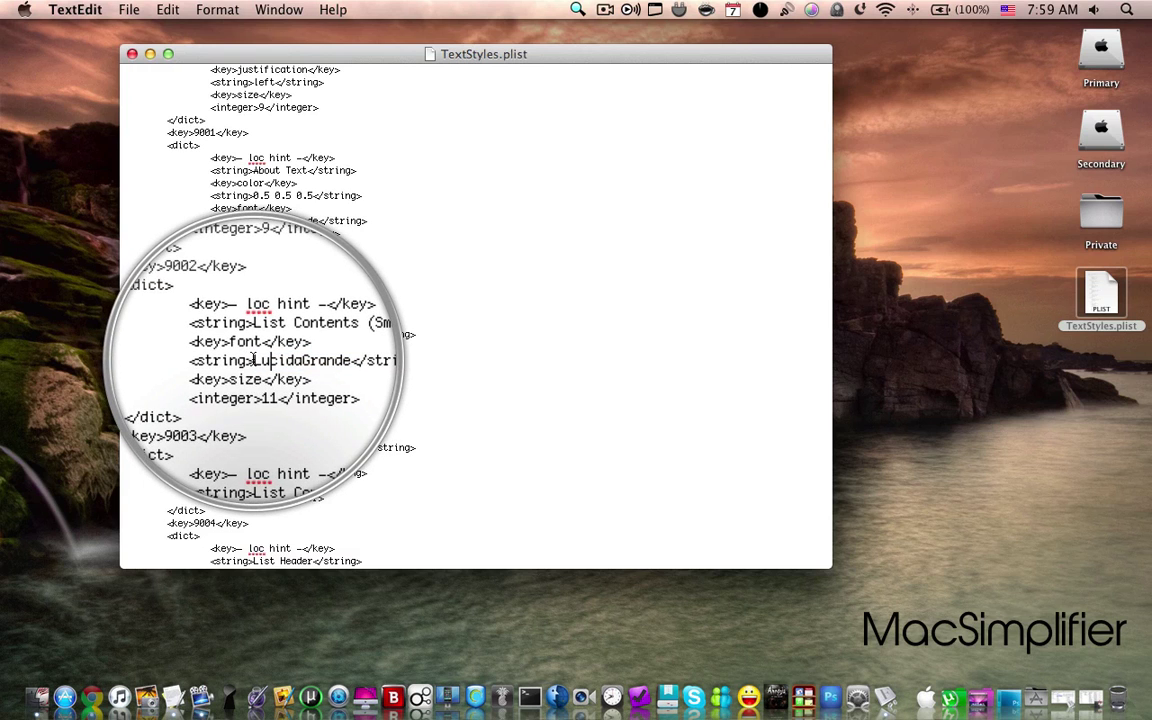
key(shift+Right)
key(shift+Right)
key(shift+Right)
key(shift+Right)
key(shift+Right)
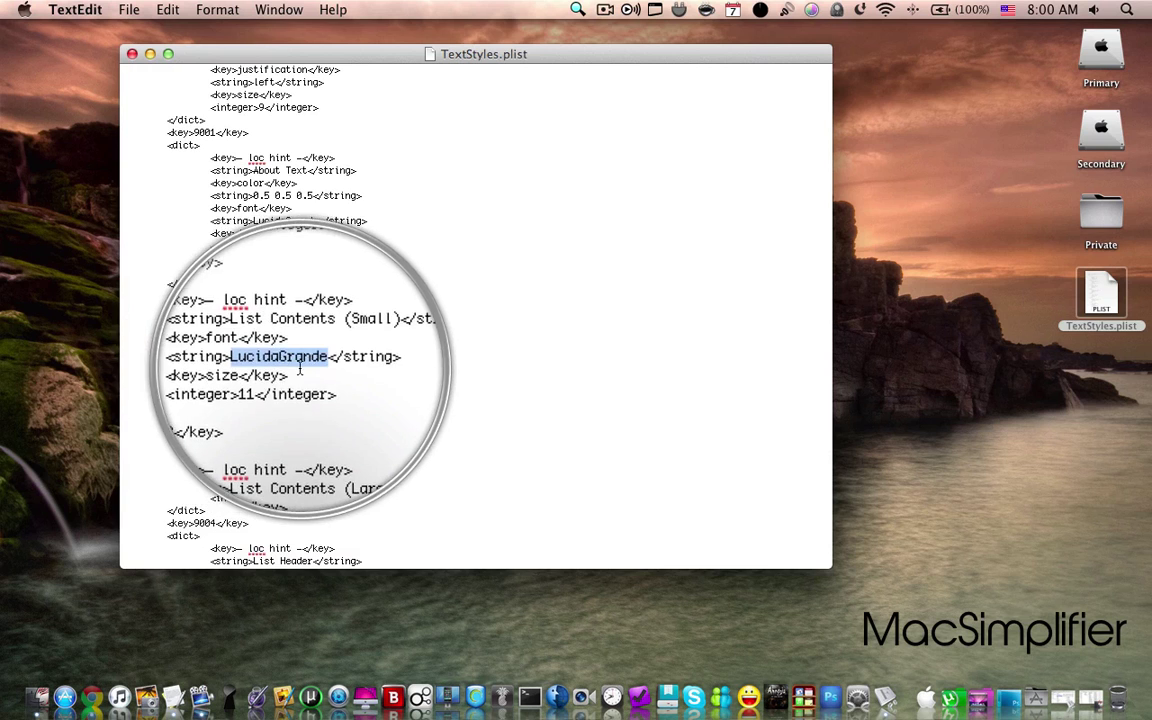
key(Left)
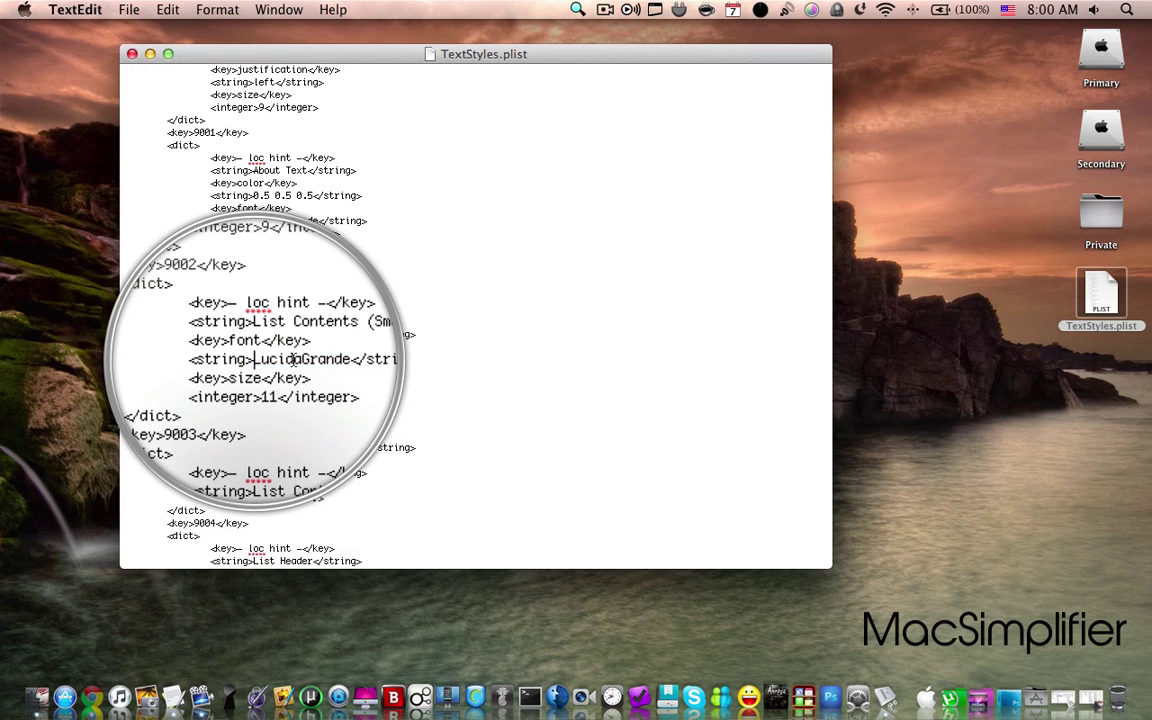
double_click(296, 359)
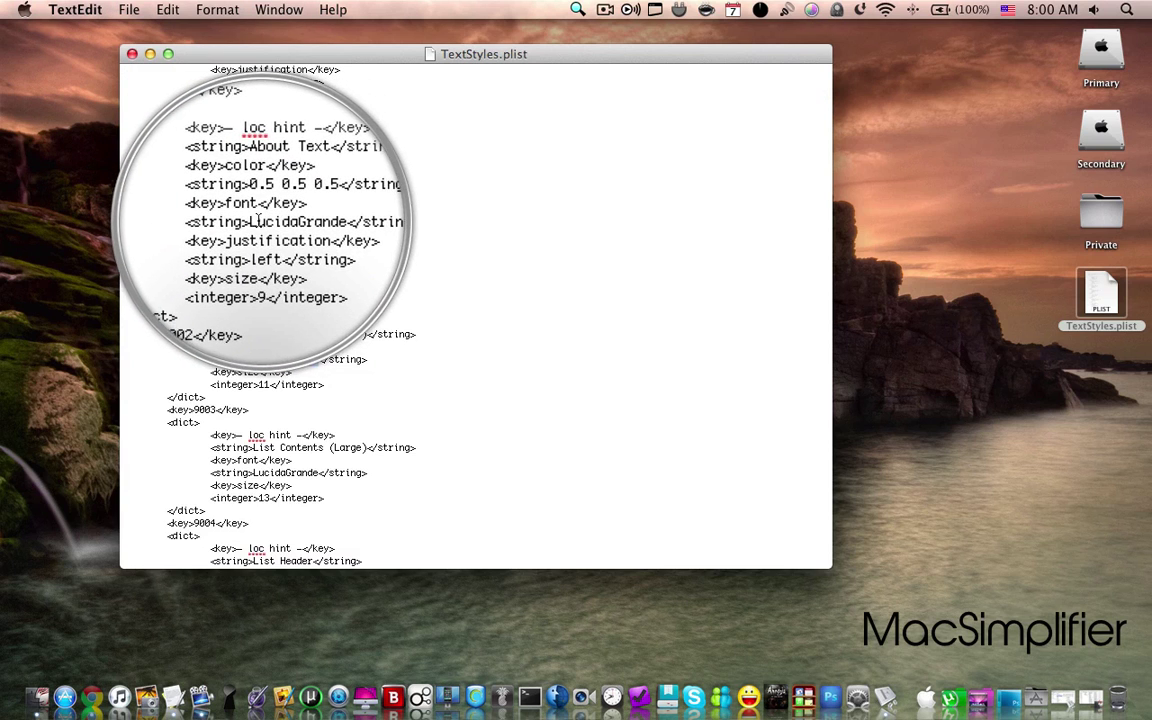
double_click(265, 221)
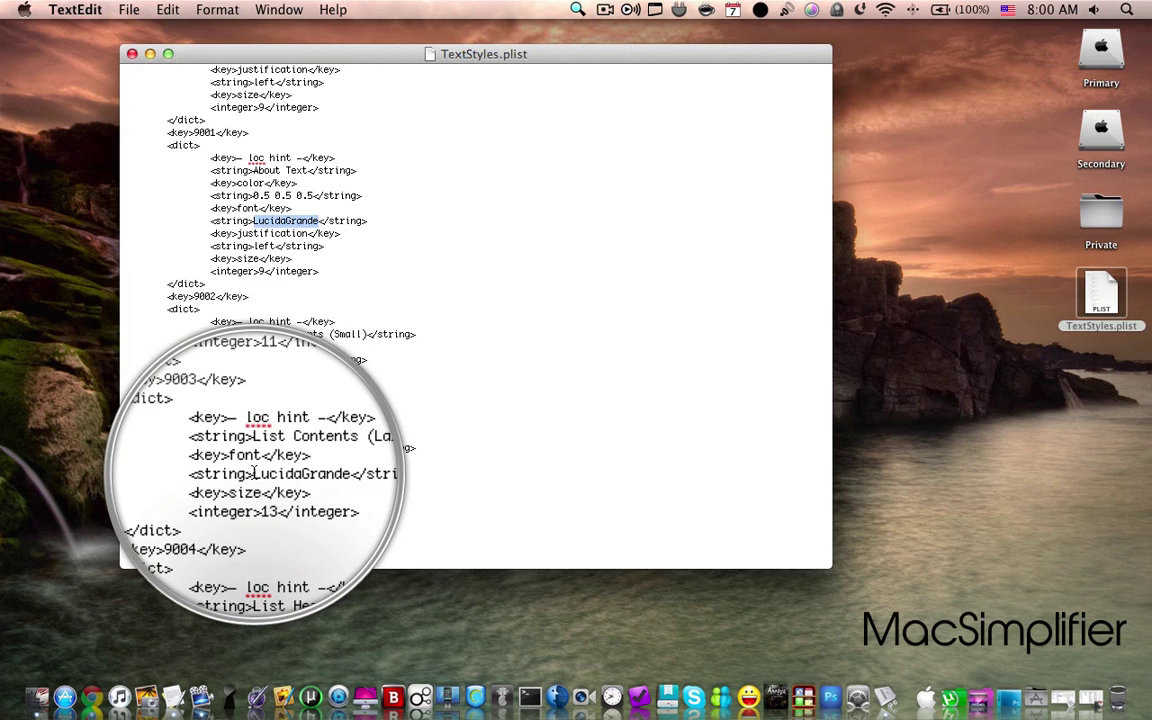
drag(254, 472, 318, 472)
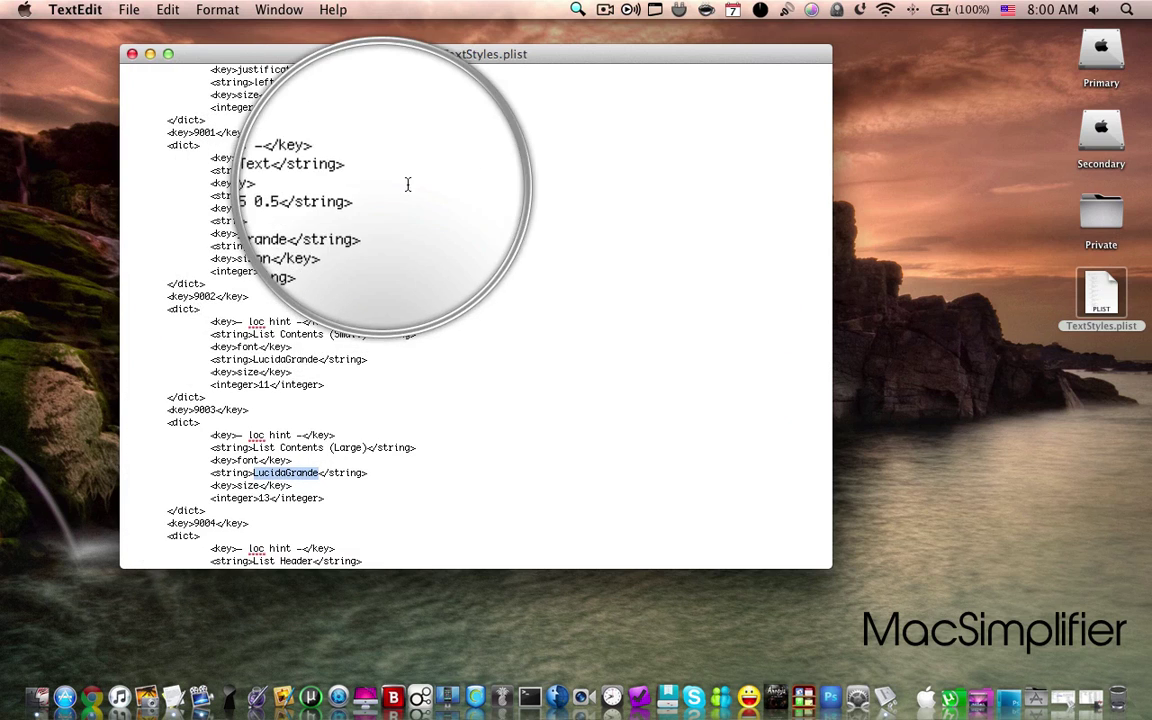
click(576, 10)
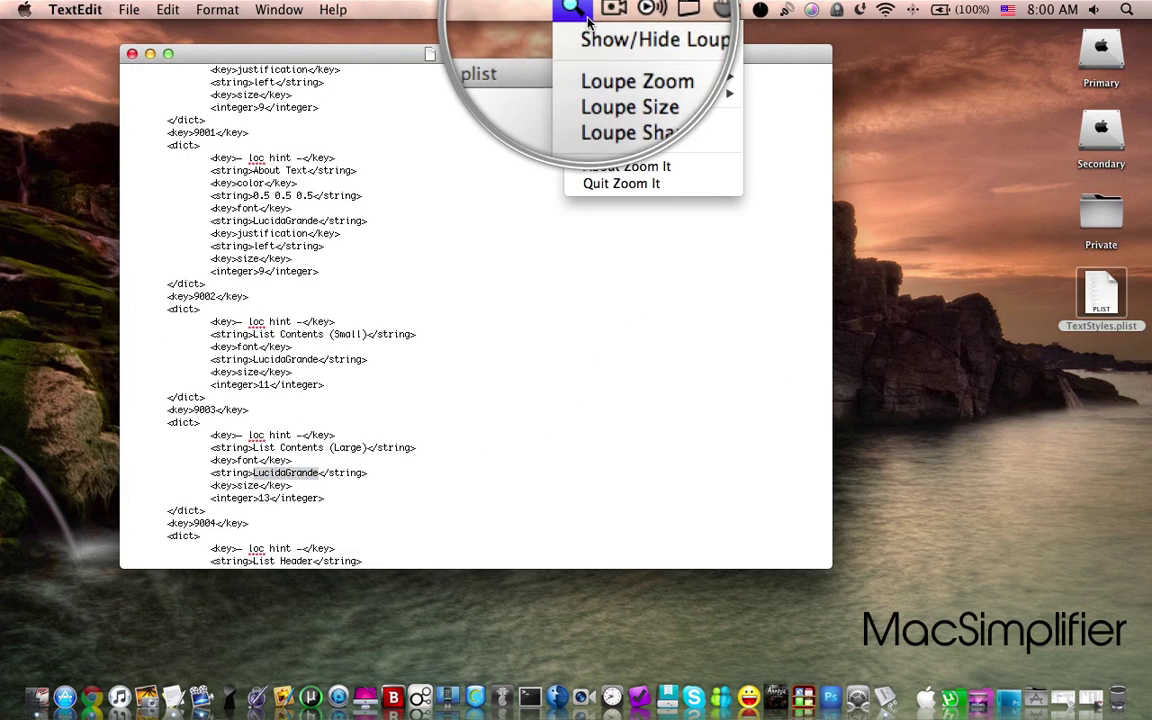
Step: Open Font Book beside the plist and preview Sweetly Broken in the User collection
click(610, 32)
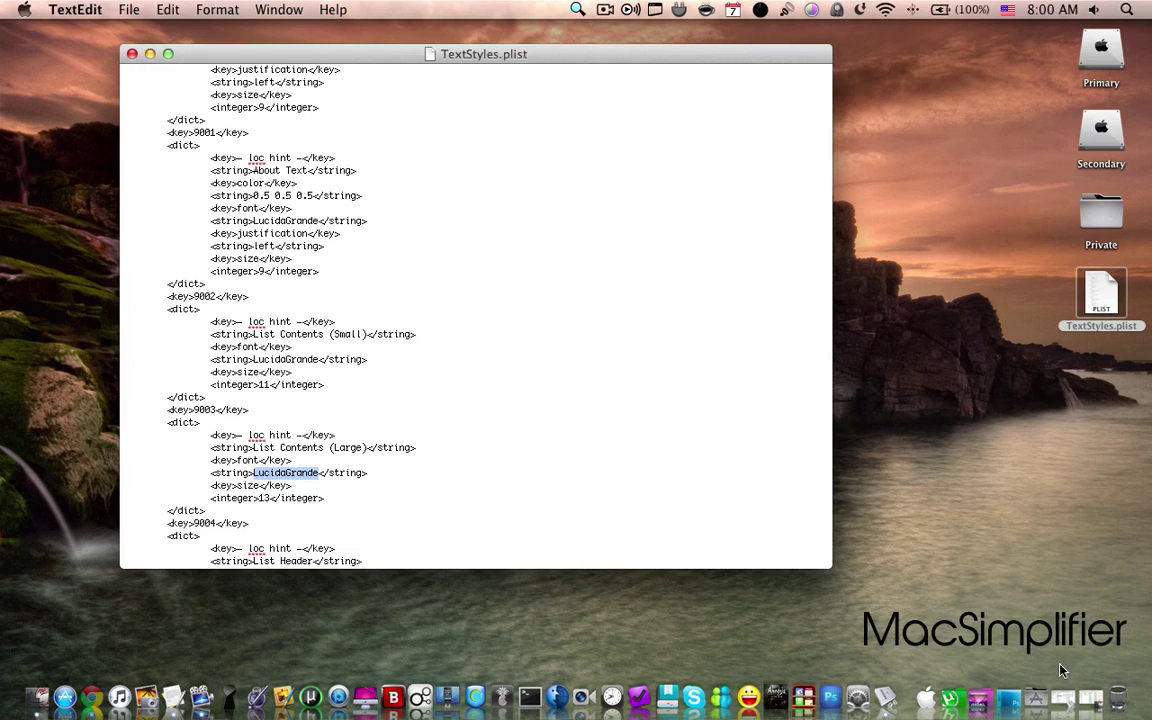
click(1064, 690)
drag(548, 111, 794, 103)
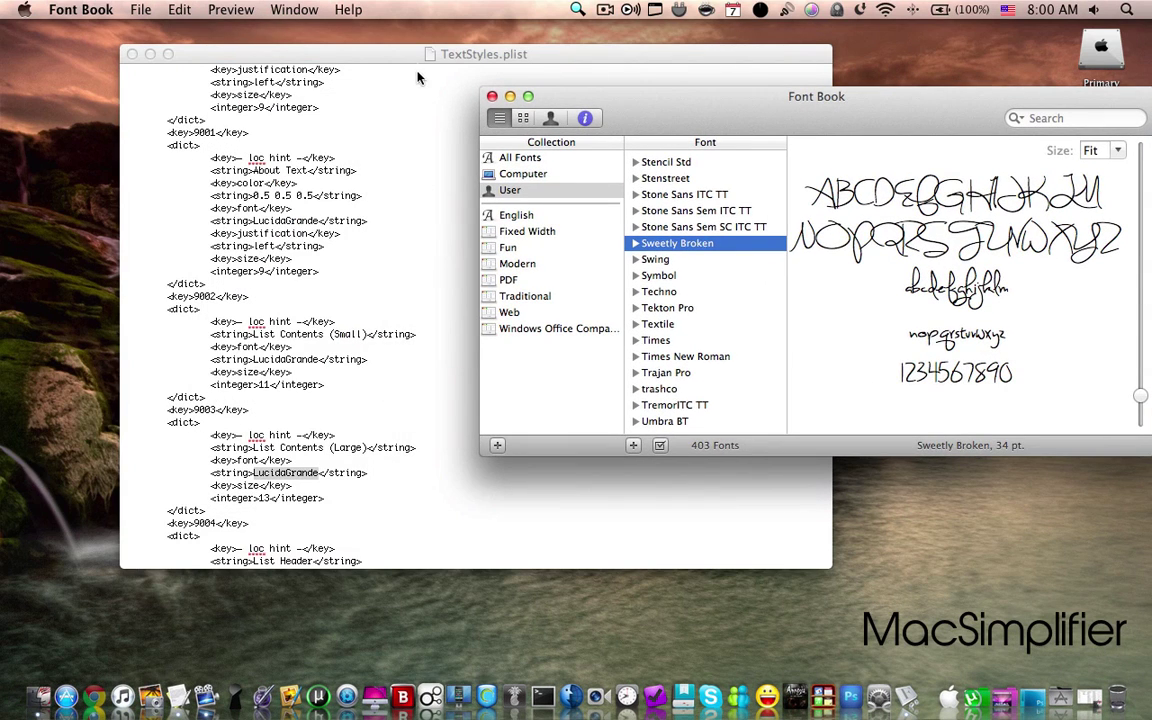
drag(420, 62, 362, 62)
click(798, 97)
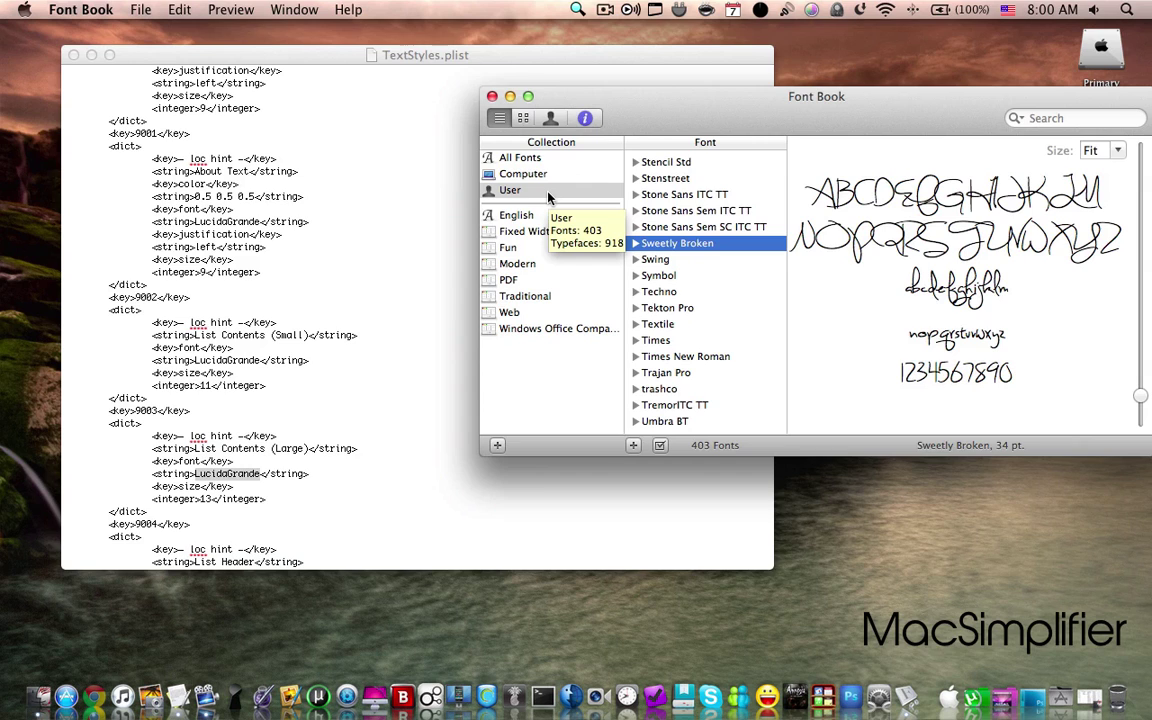
drag(668, 95, 669, 89)
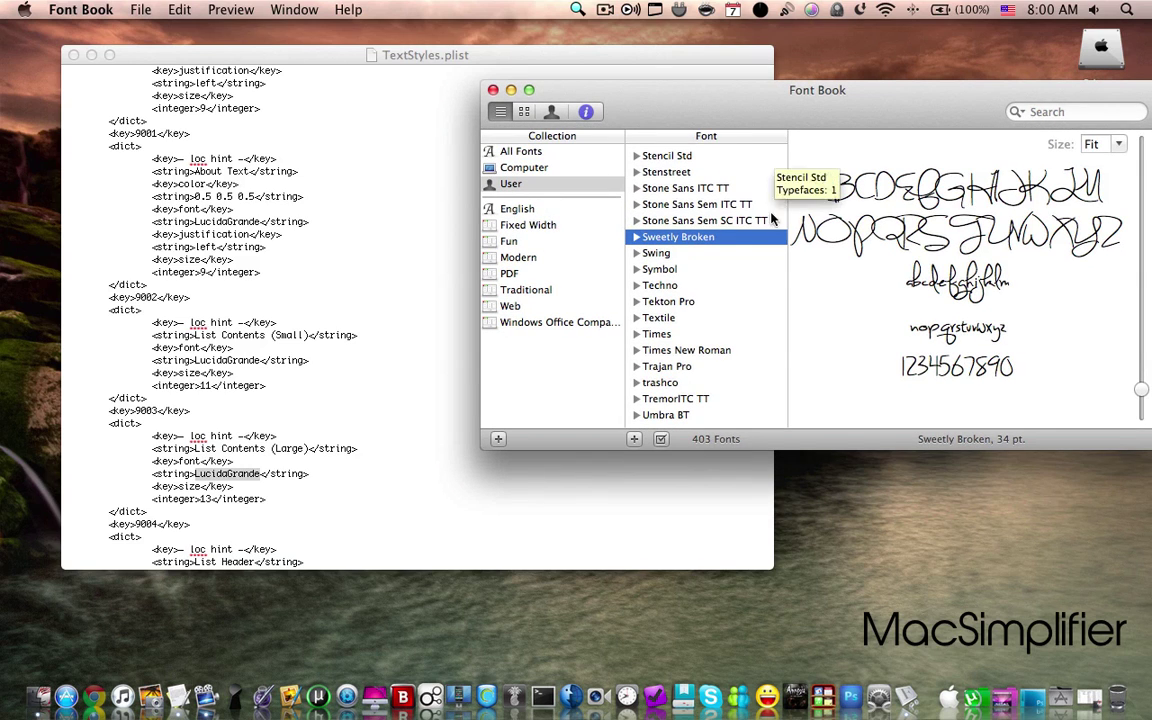
scroll(702, 253, up, 1)
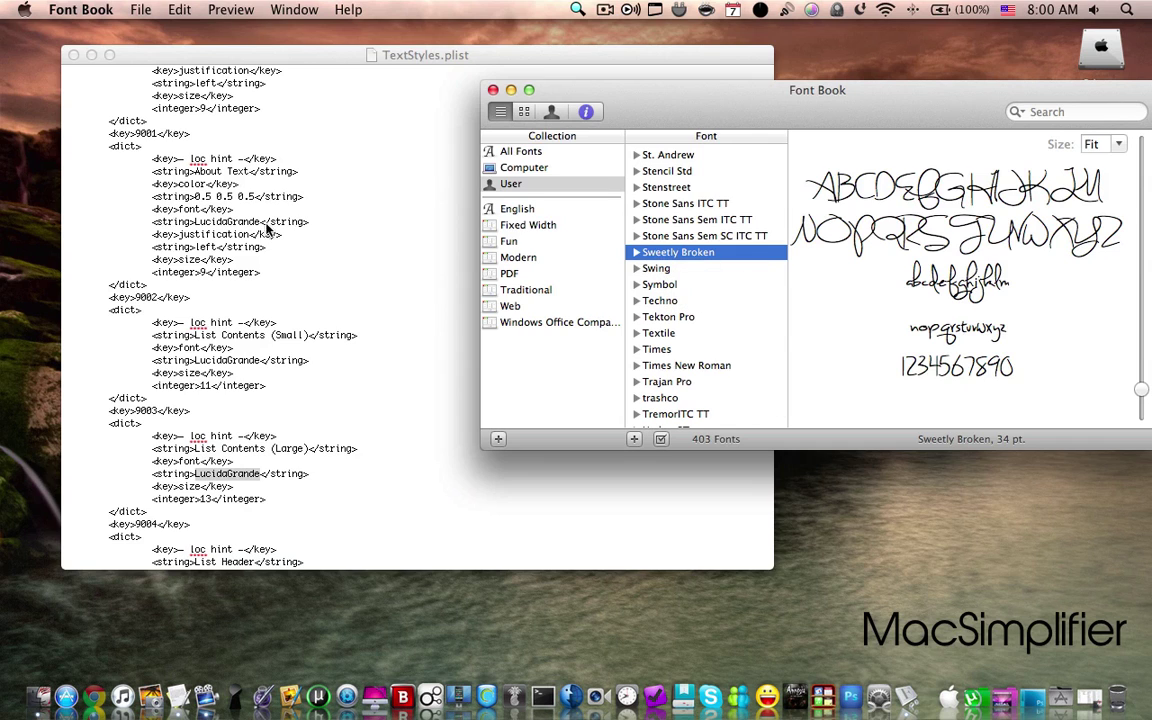
click(577, 9)
click(592, 38)
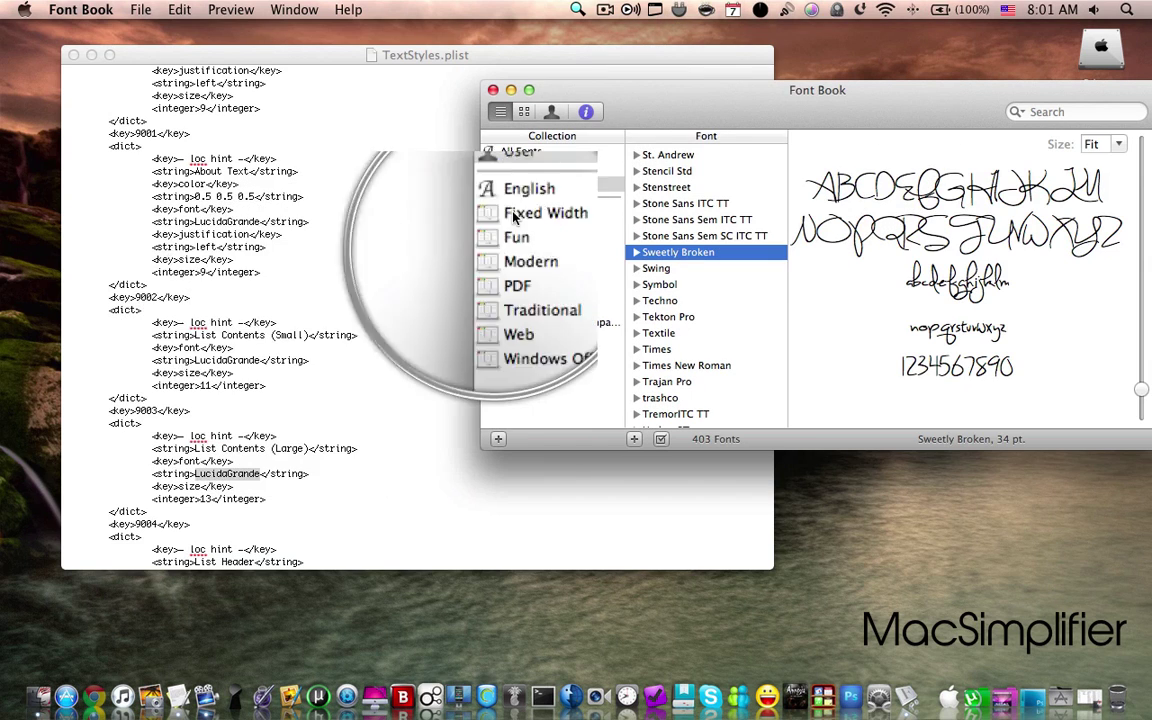
Step: Rearrange the windows and copy the Sweetly Broken font name from the 9001 entry
click(255, 232)
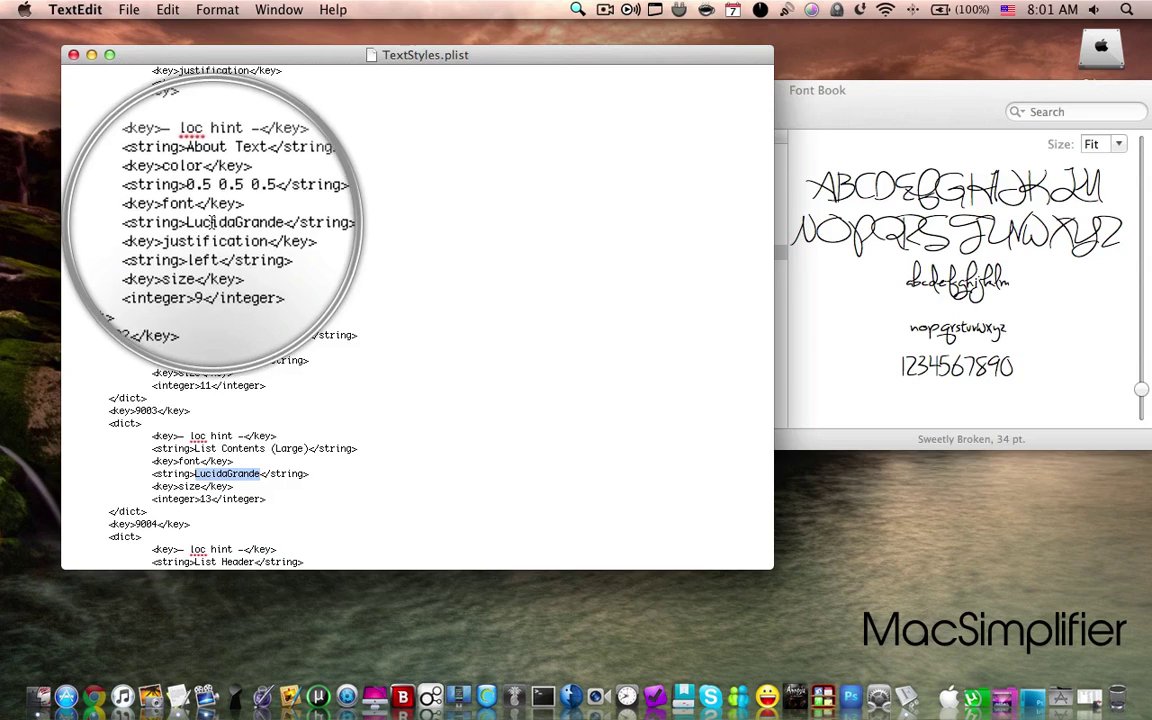
drag(808, 106, 1022, 163)
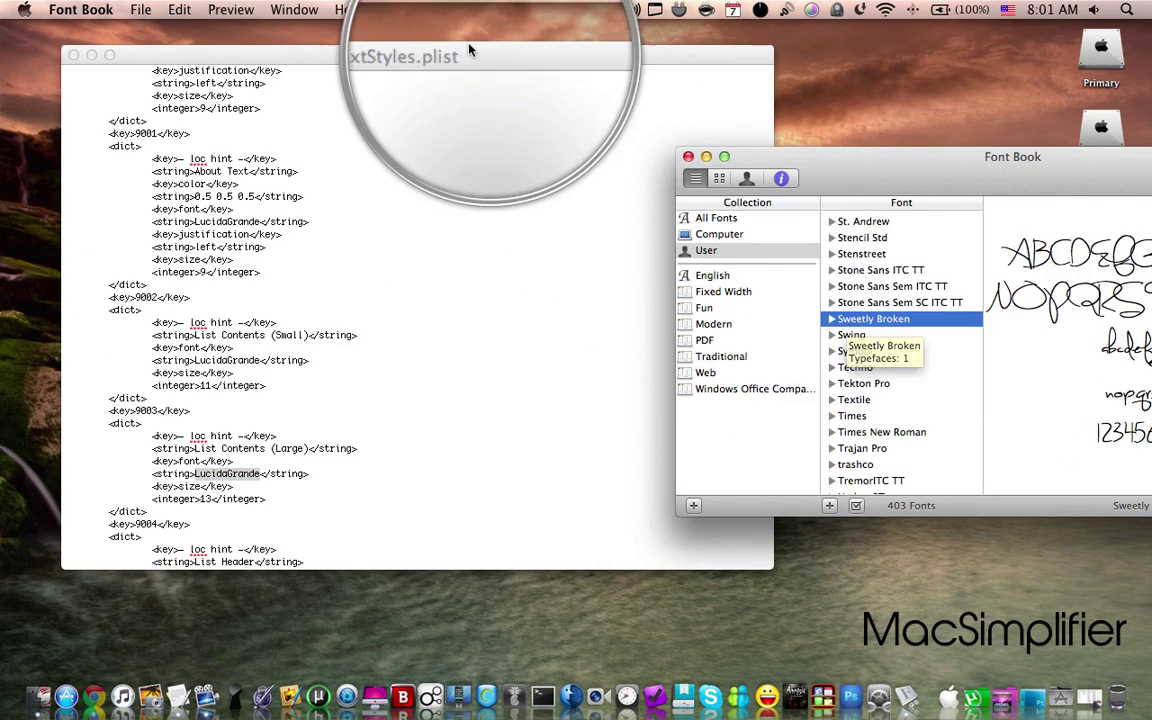
drag(458, 57, 453, 63)
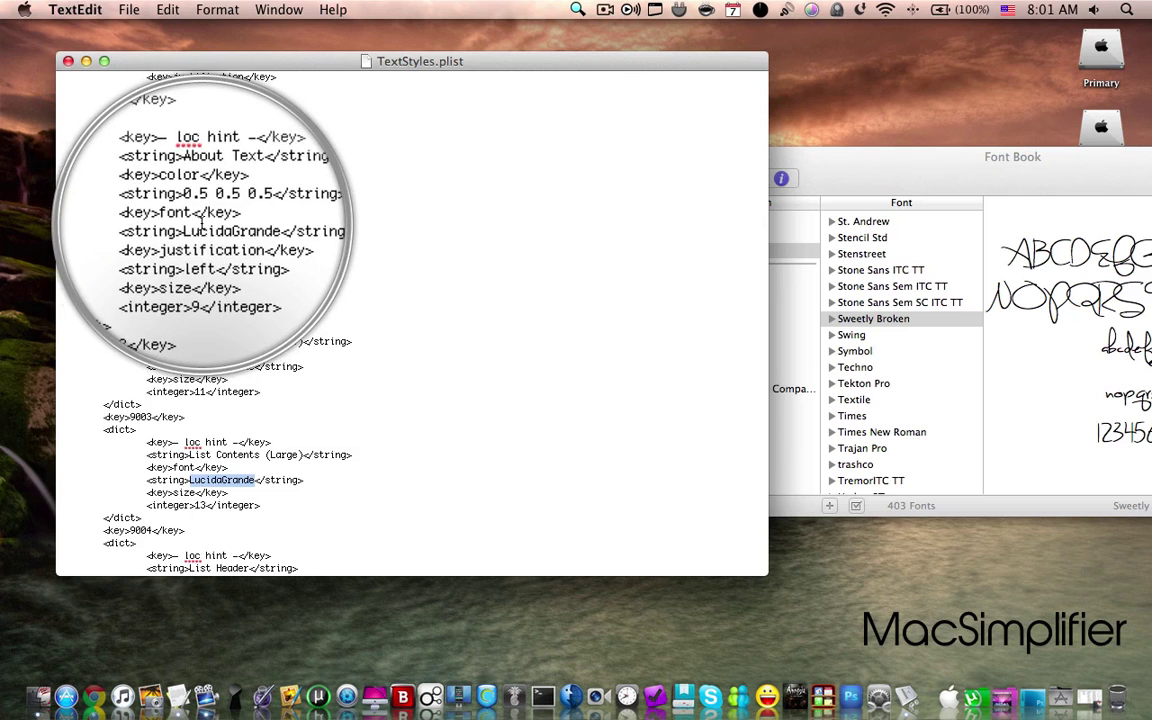
double_click(190, 228)
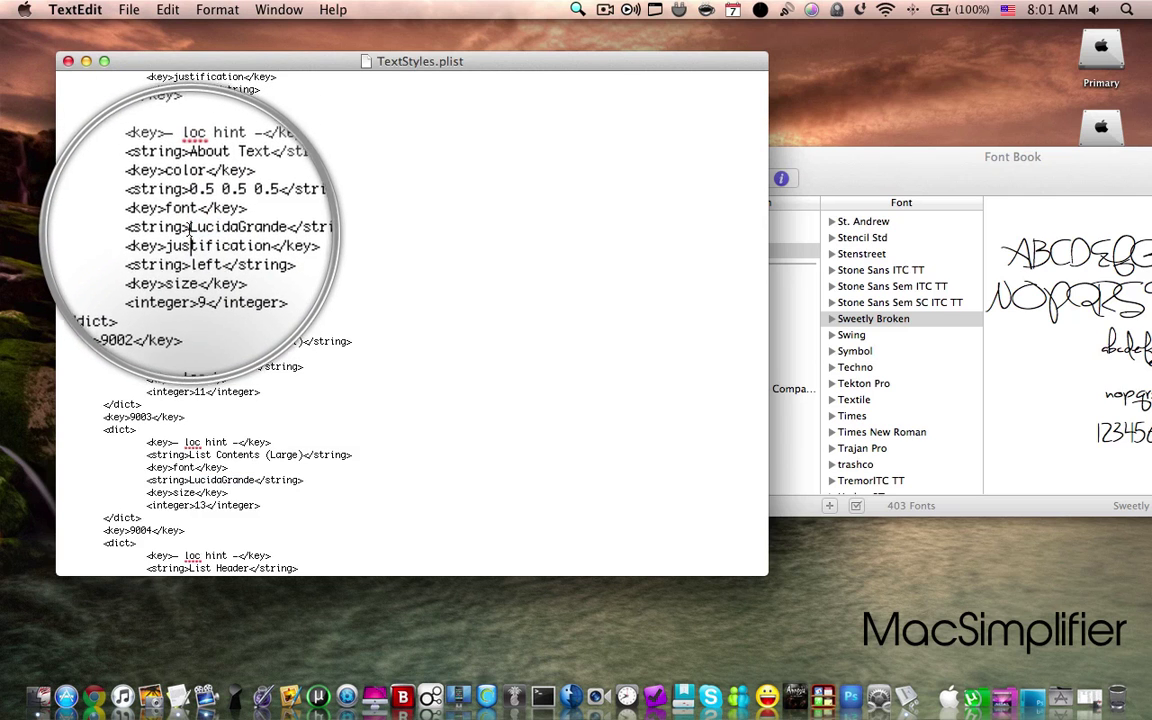
triple_click(190, 228)
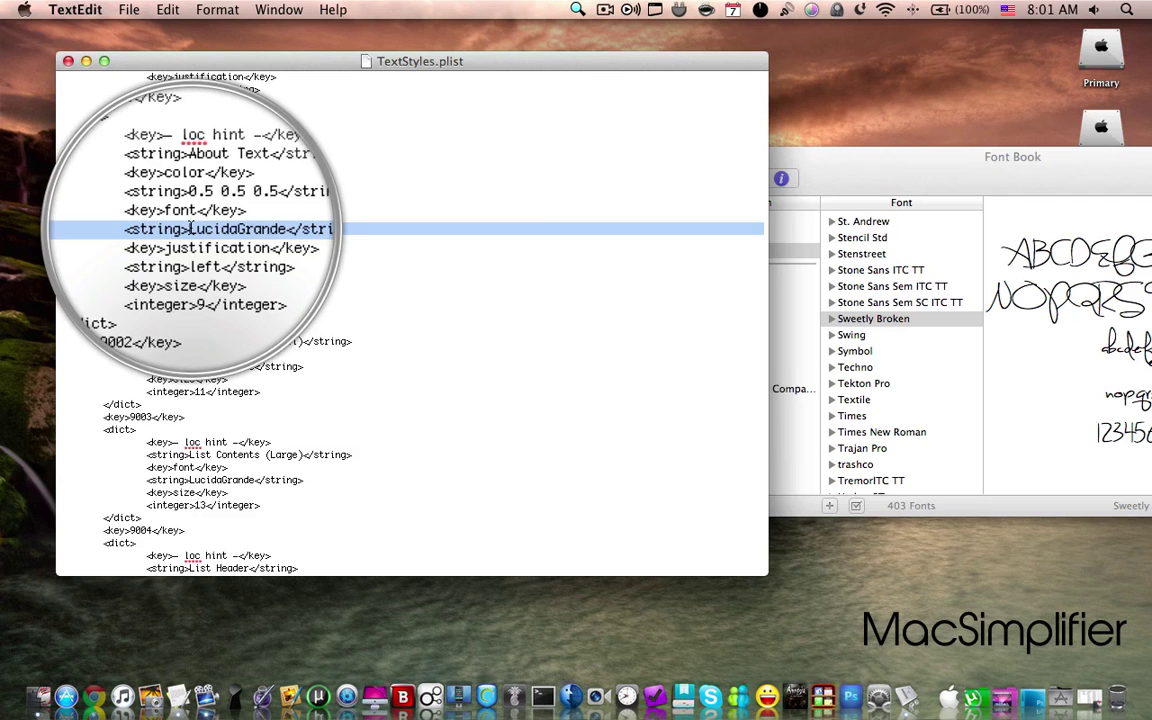
click(188, 228)
drag(192, 228, 254, 229)
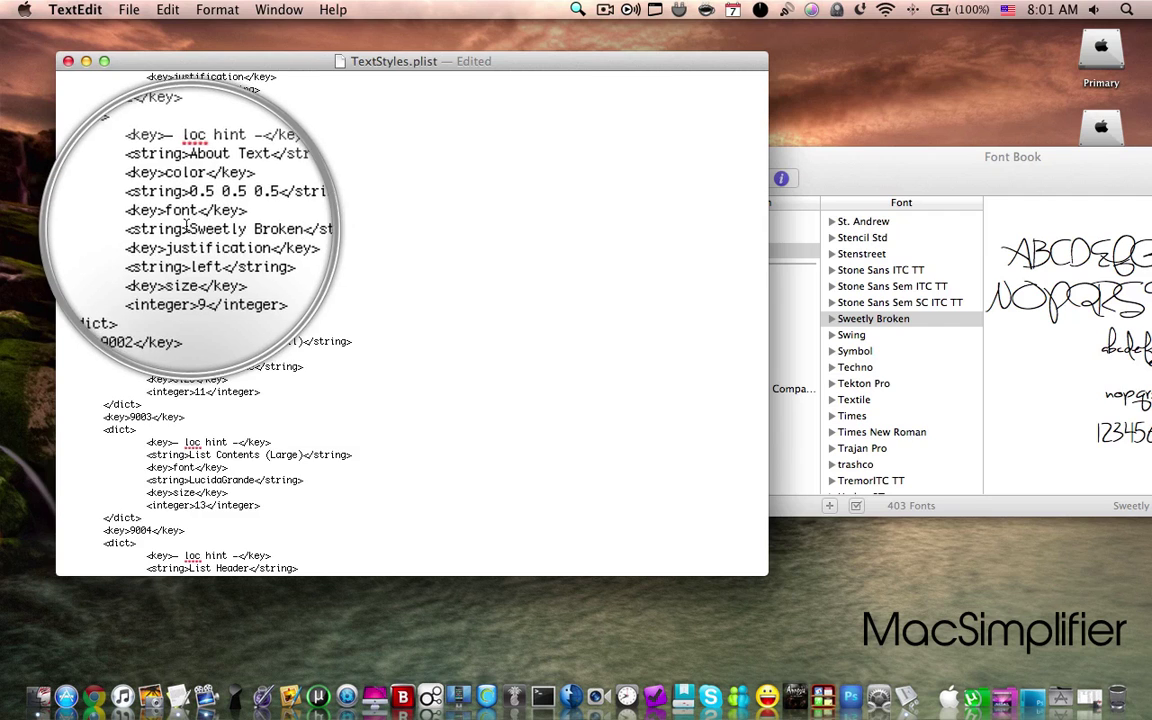
drag(188, 228, 283, 228)
right_click(265, 228)
click(300, 303)
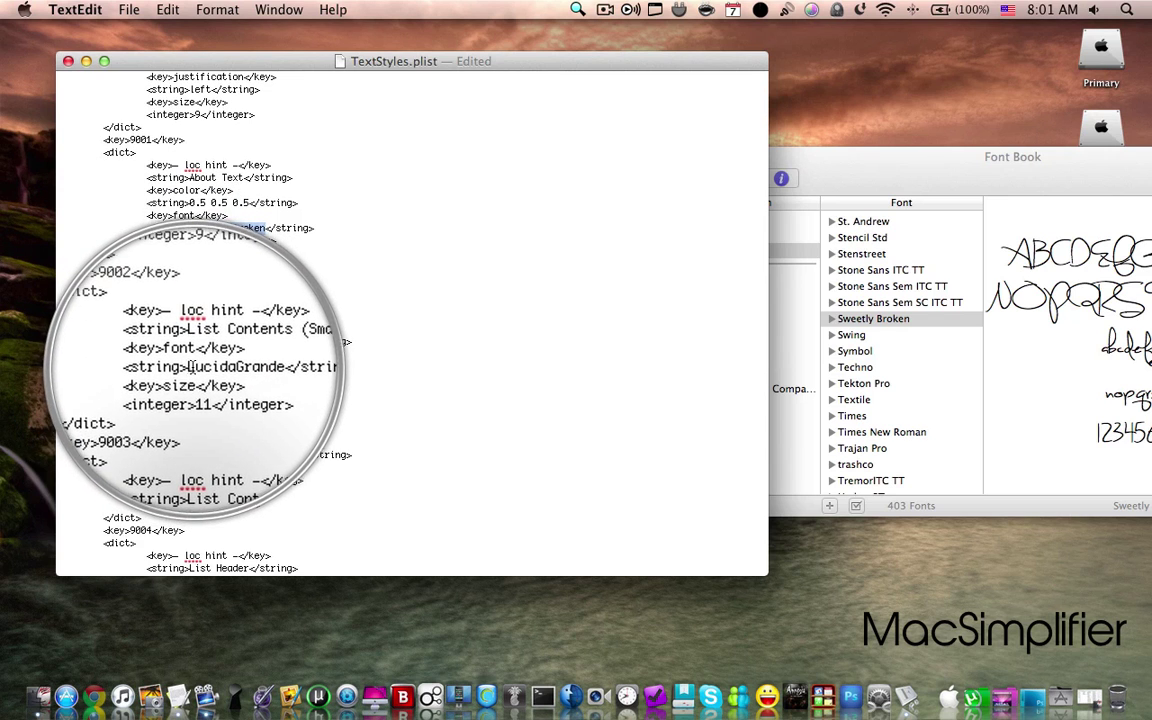
Step: Paste Sweetly Broken over LucidaGrande in the 9002 and 9003 entries
drag(188, 367, 253, 367)
right_click(245, 366)
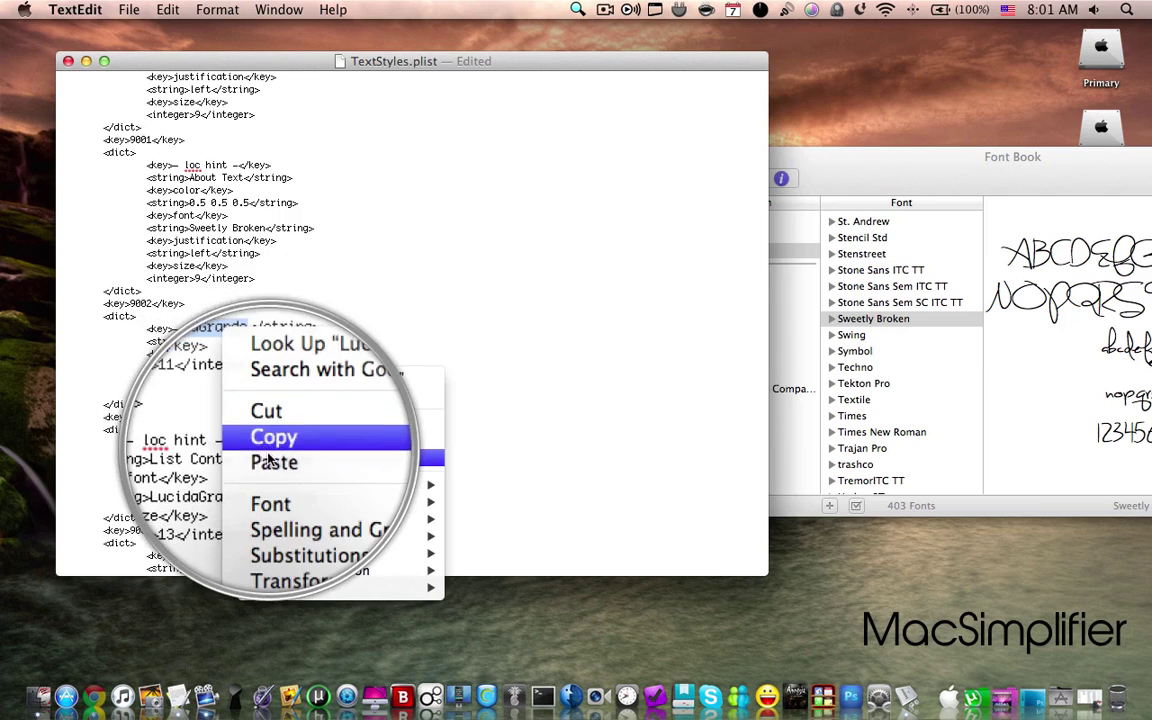
click(272, 432)
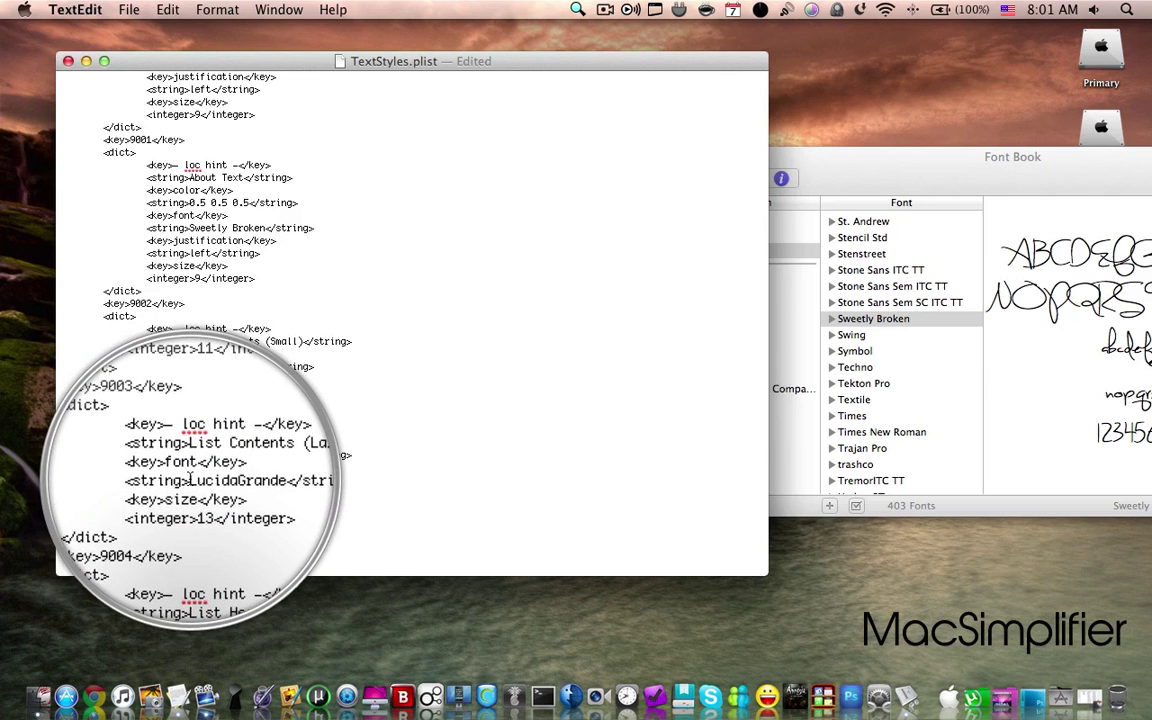
drag(192, 480, 243, 480)
right_click(243, 480)
click(265, 545)
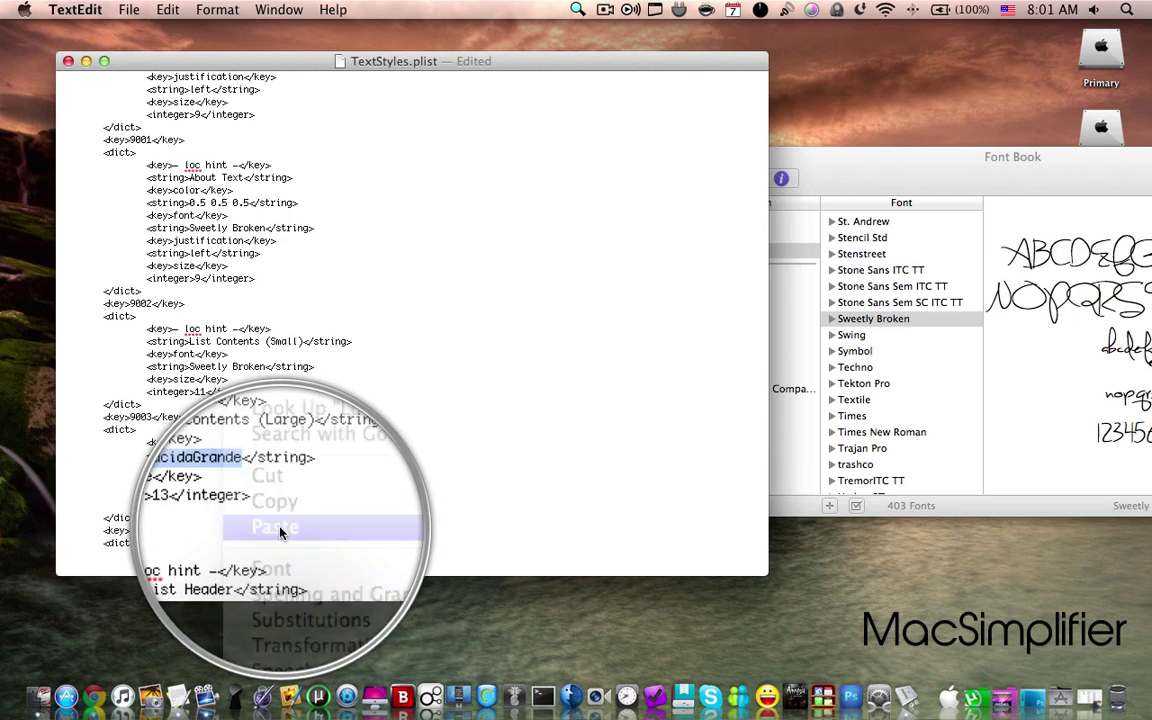
click(577, 9)
click(600, 34)
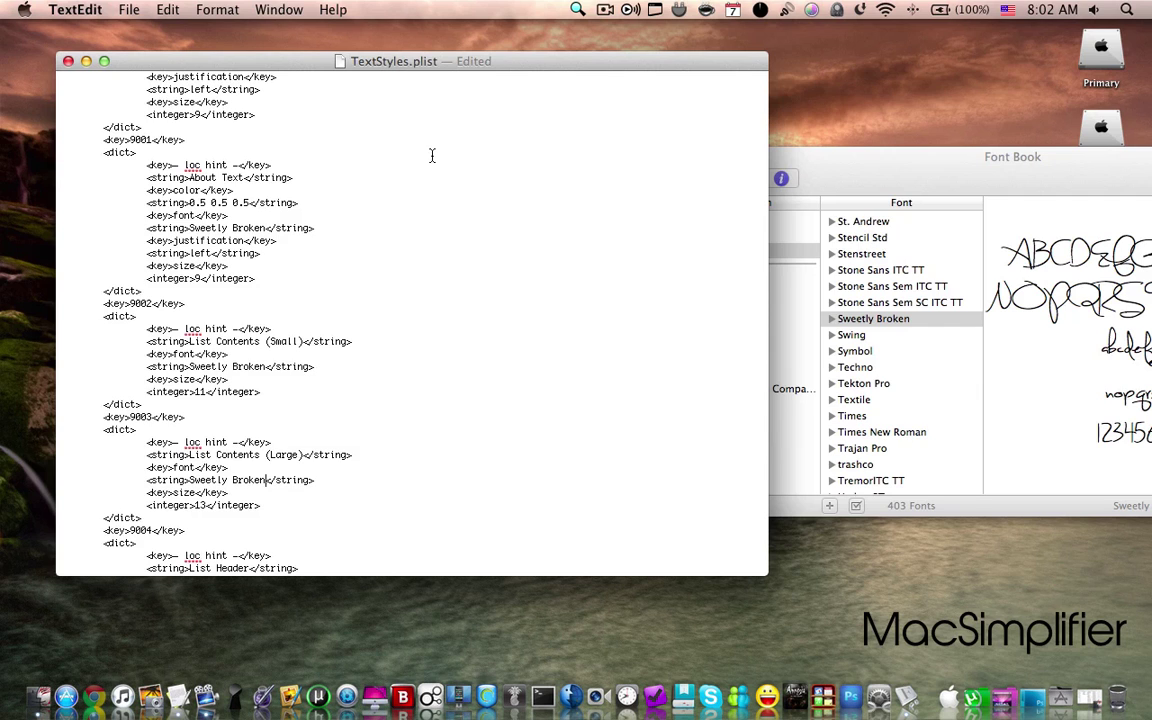
Step: Save the edited TextStyles.plist and close its TextEdit window
click(130, 9)
click(165, 109)
click(68, 61)
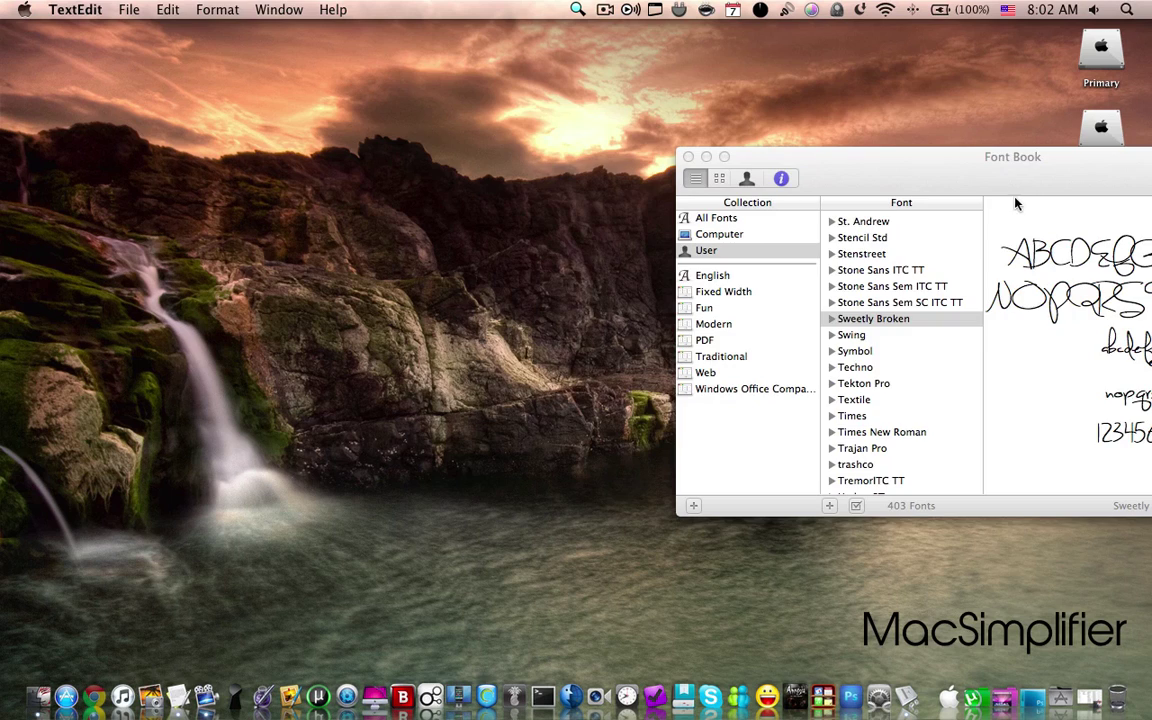
Step: Minimize Font Book, restore the English.lproj Finder window and select the original TextStyles.plist
drag(902, 171, 542, 122)
click(318, 130)
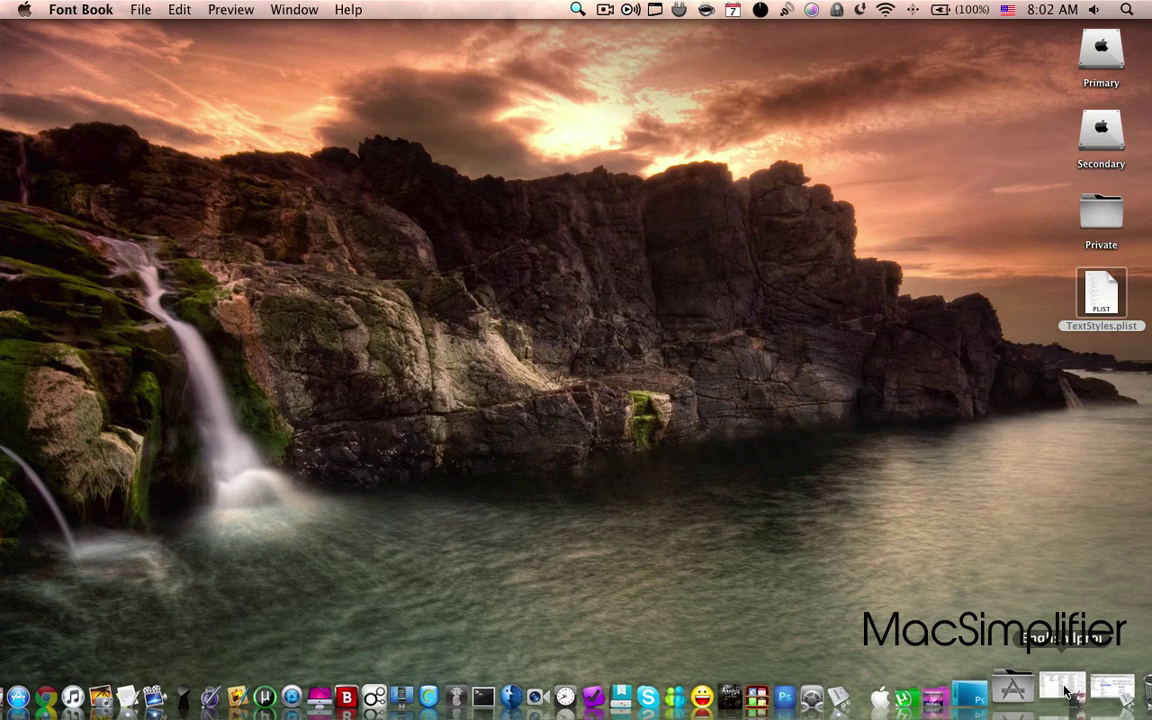
click(1065, 690)
click(692, 404)
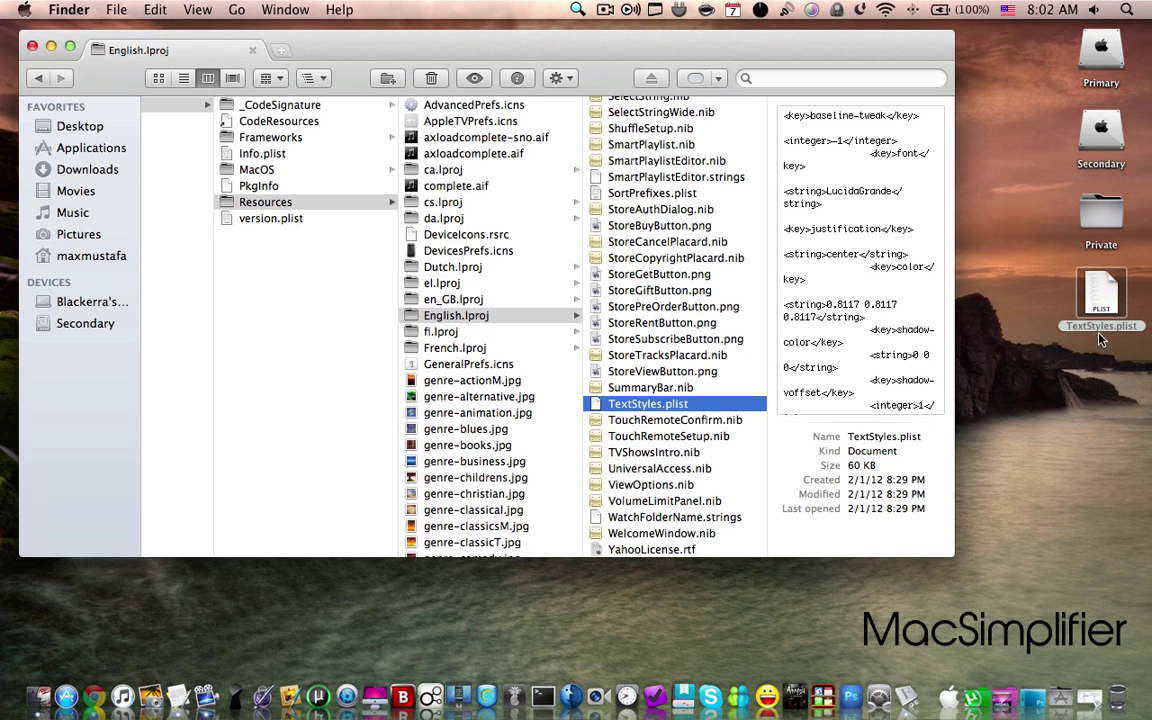
Step: Replace English.lproj's TextStyles.plist with the edited desktop copy, authenticating with the administrator password
drag(1100, 305, 700, 334)
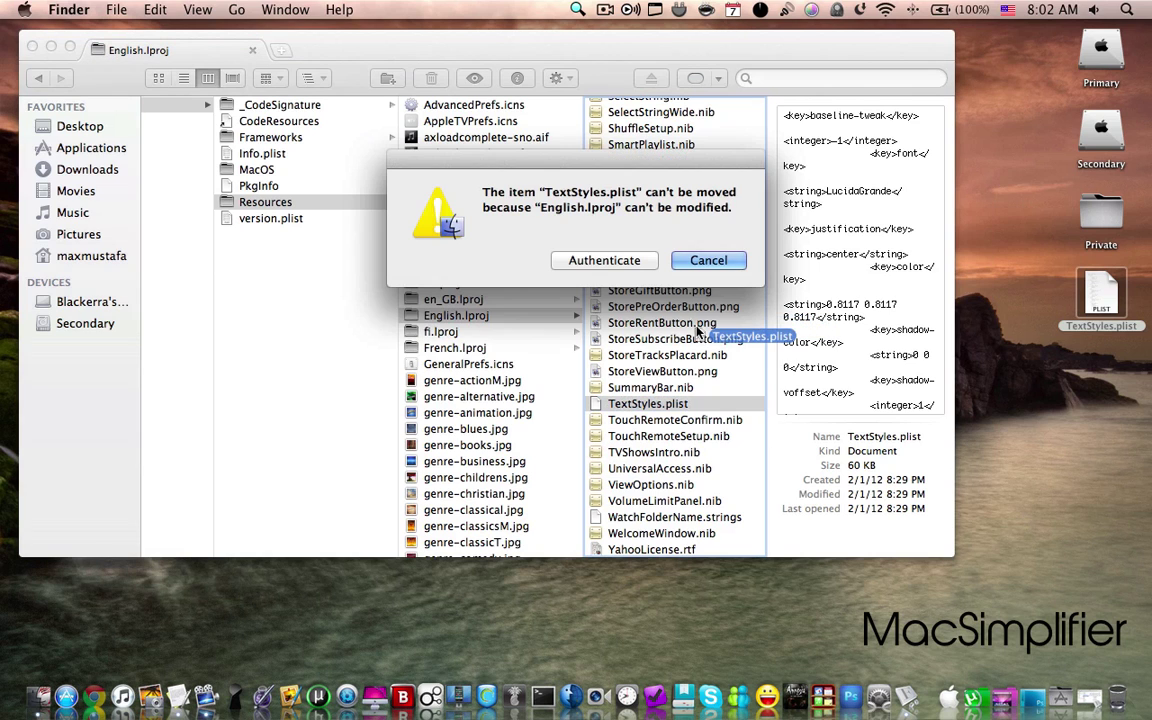
click(597, 262)
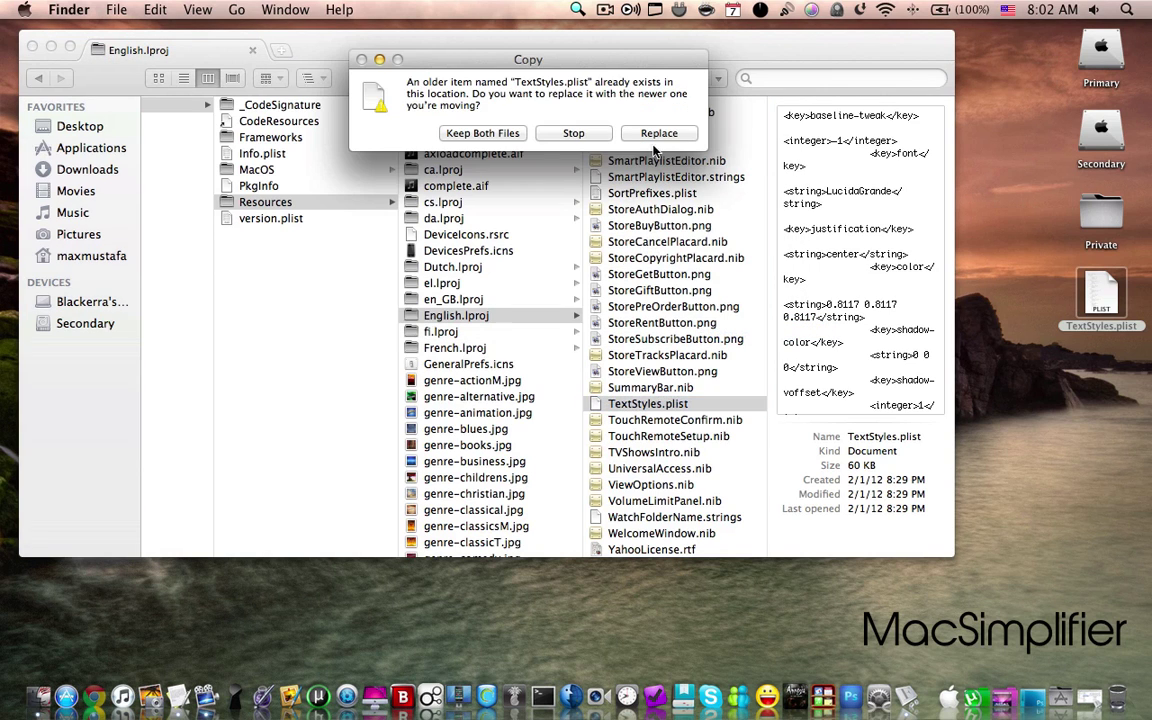
click(657, 139)
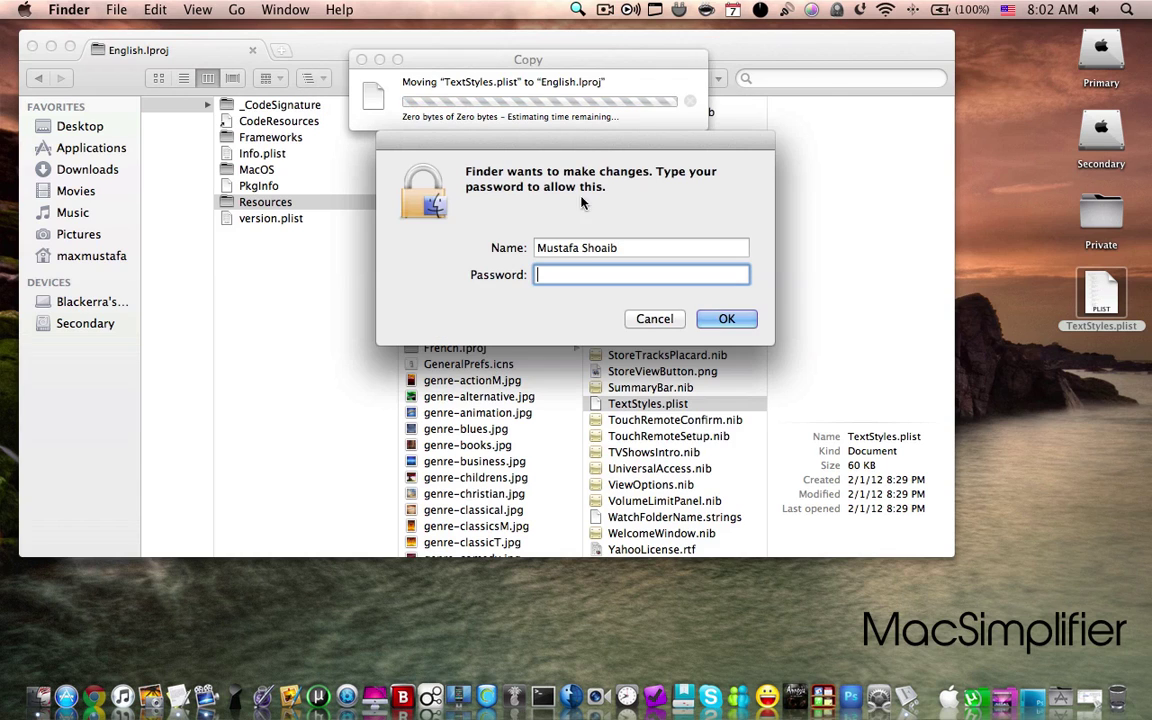
text(a)
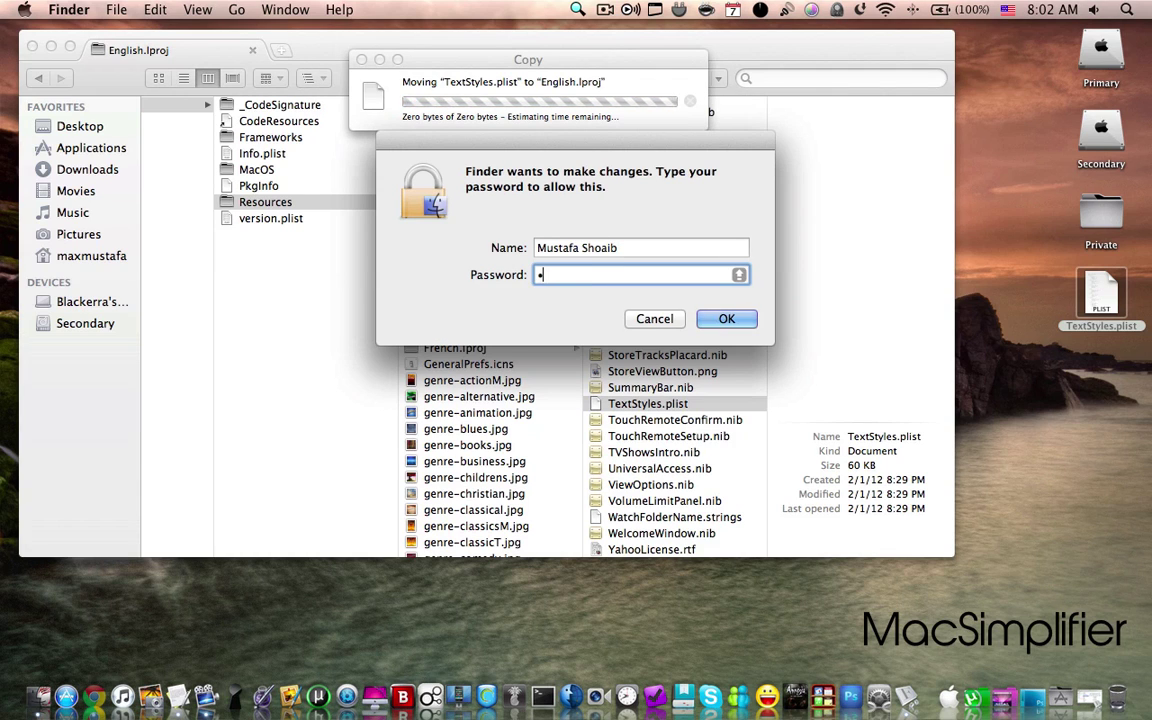
text(aaaaaaaaa)
key(Return)
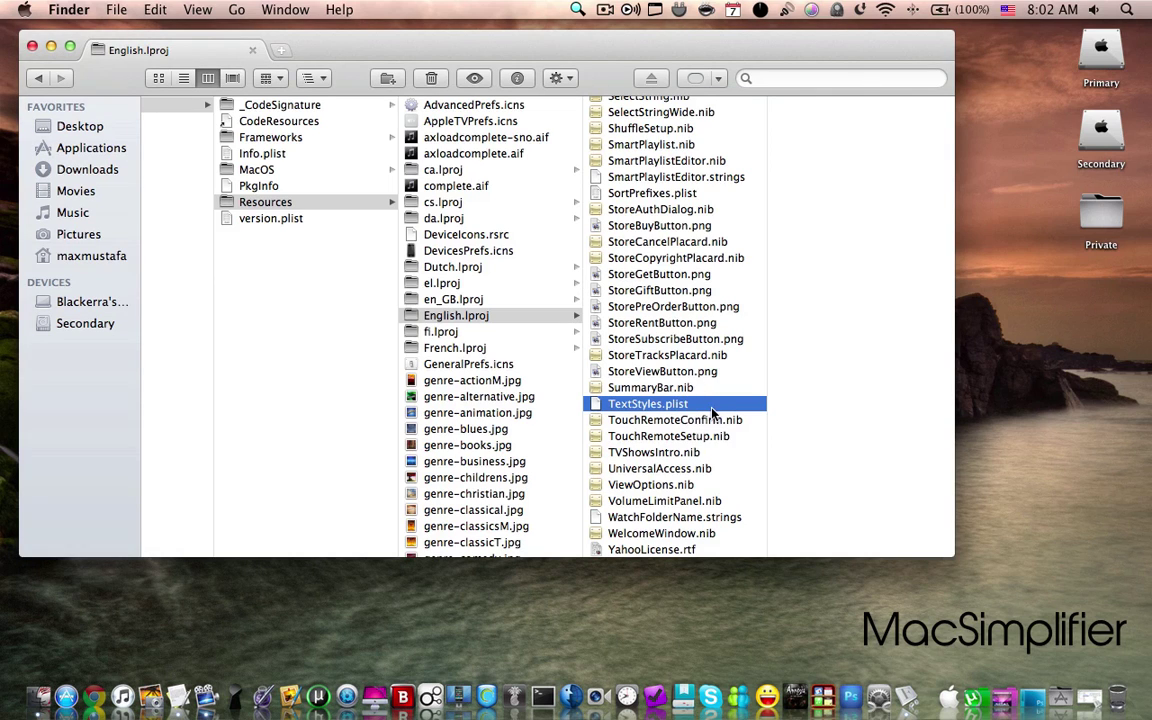
Step: Check the Desktop and home folders in a new tab, then close the tab and Finder window
click(280, 50)
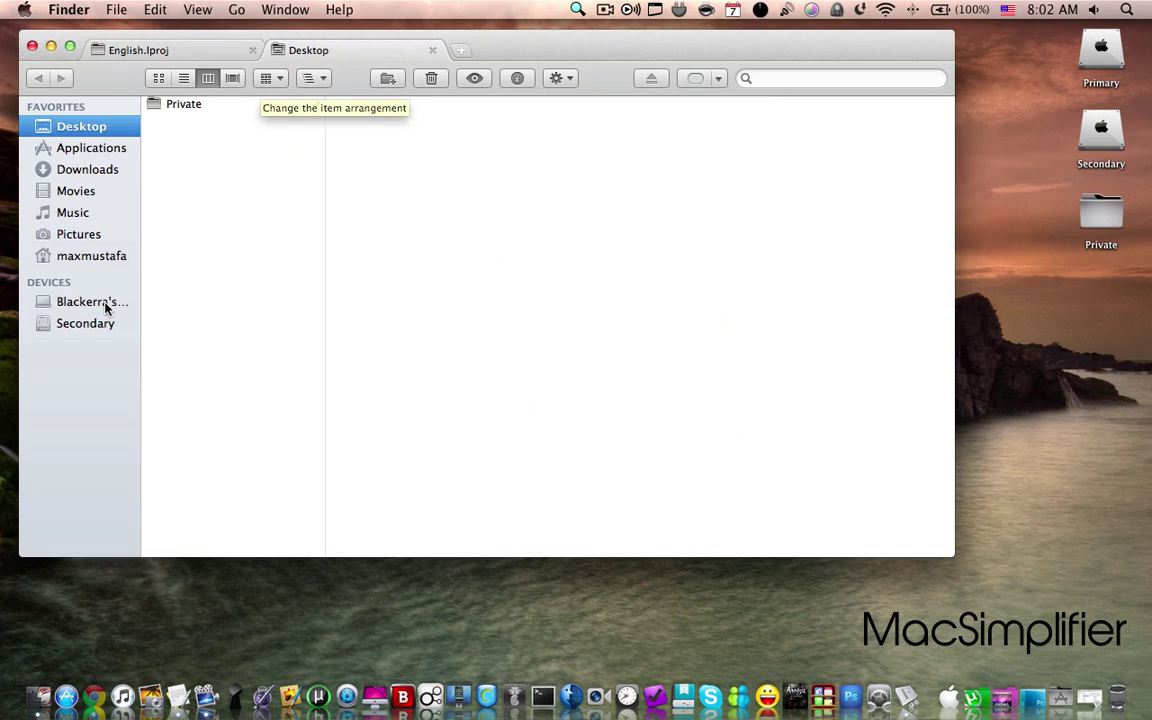
click(85, 258)
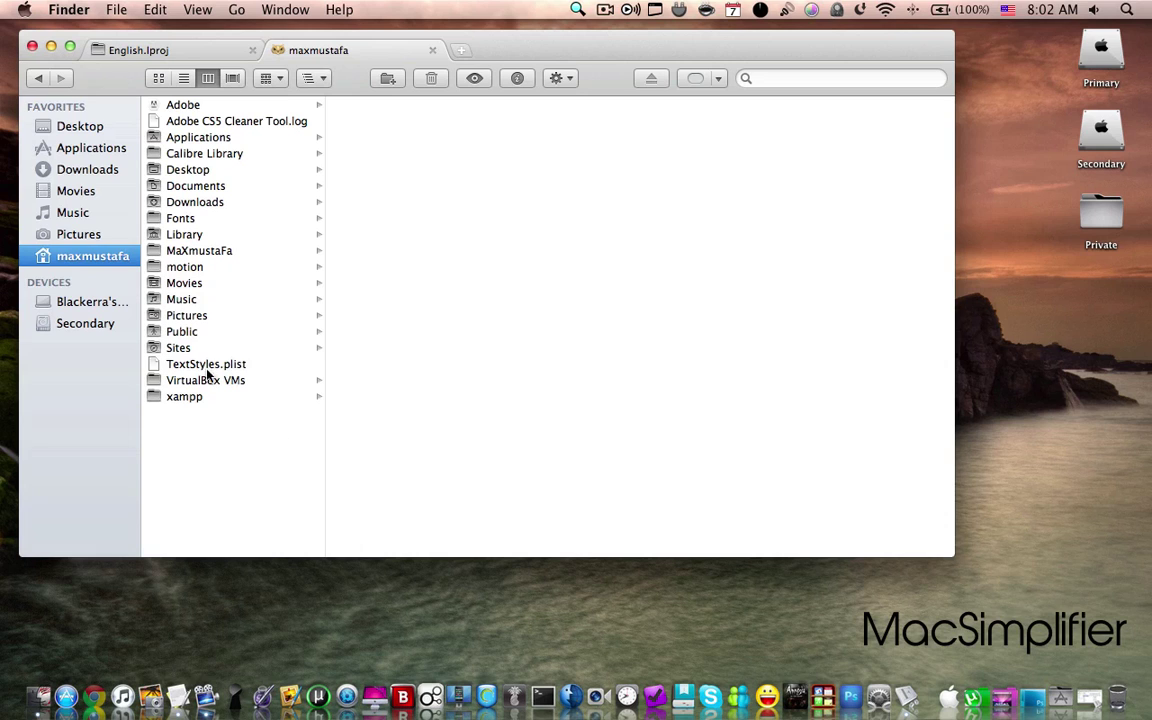
click(432, 50)
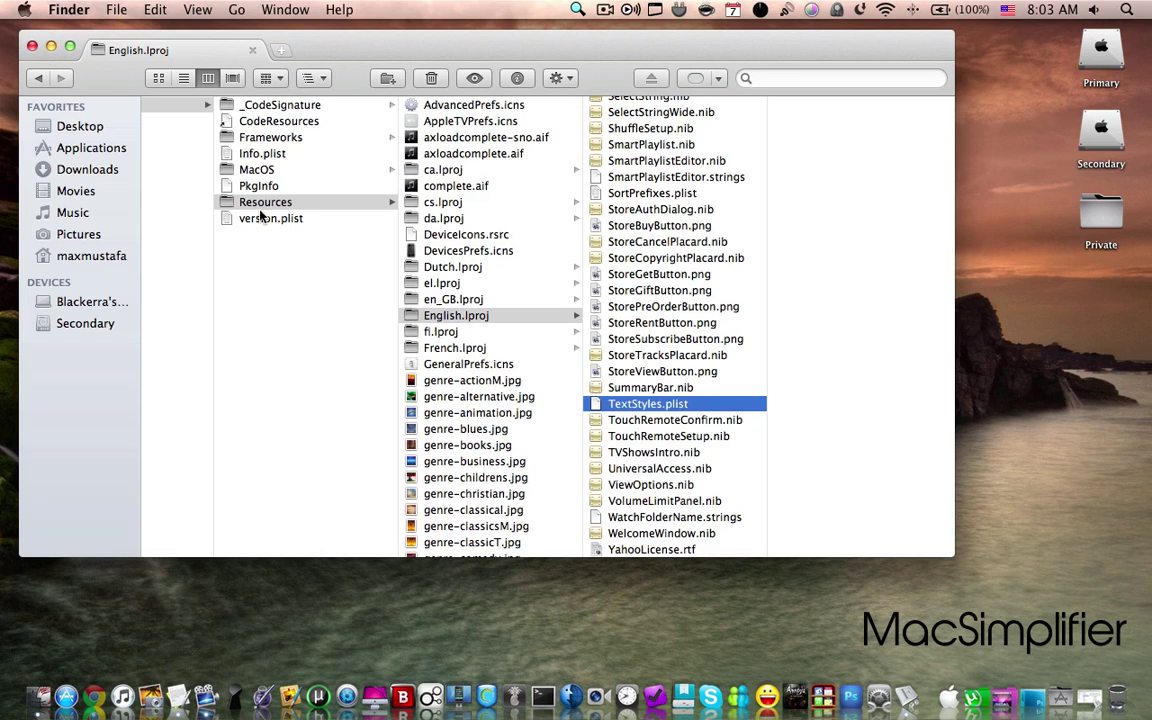
key(super+w)
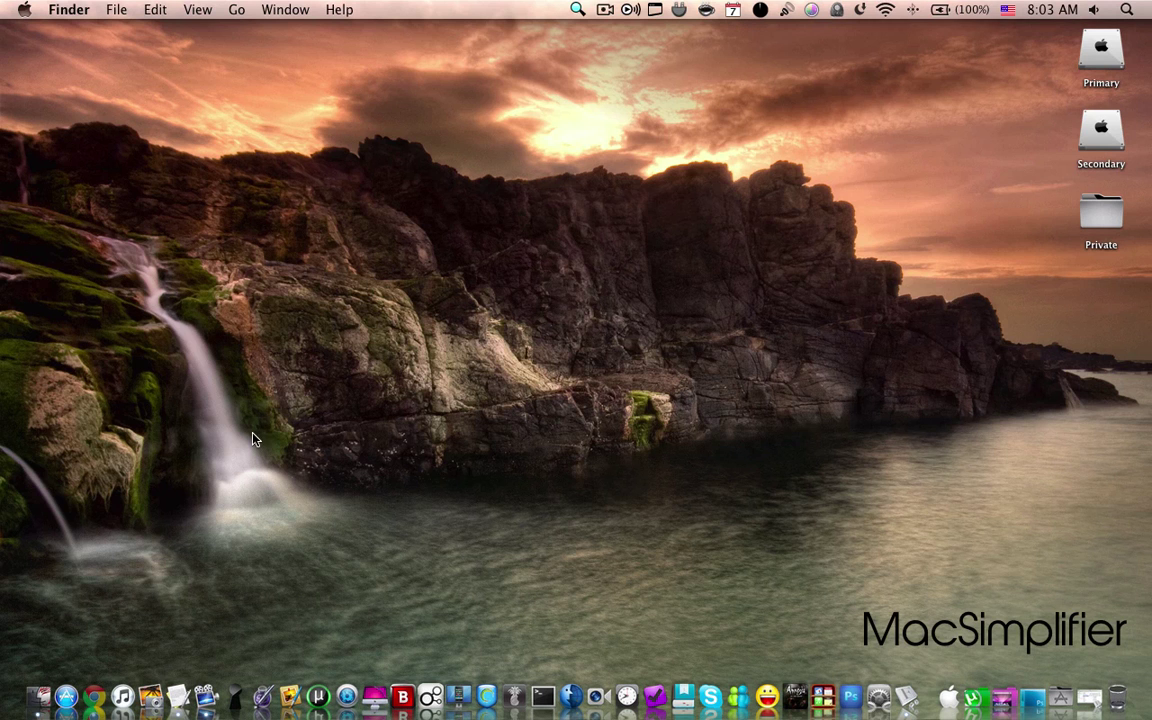
Step: Launch iTunes and scroll the library to confirm song names appear in Sweetly Broken
click(130, 682)
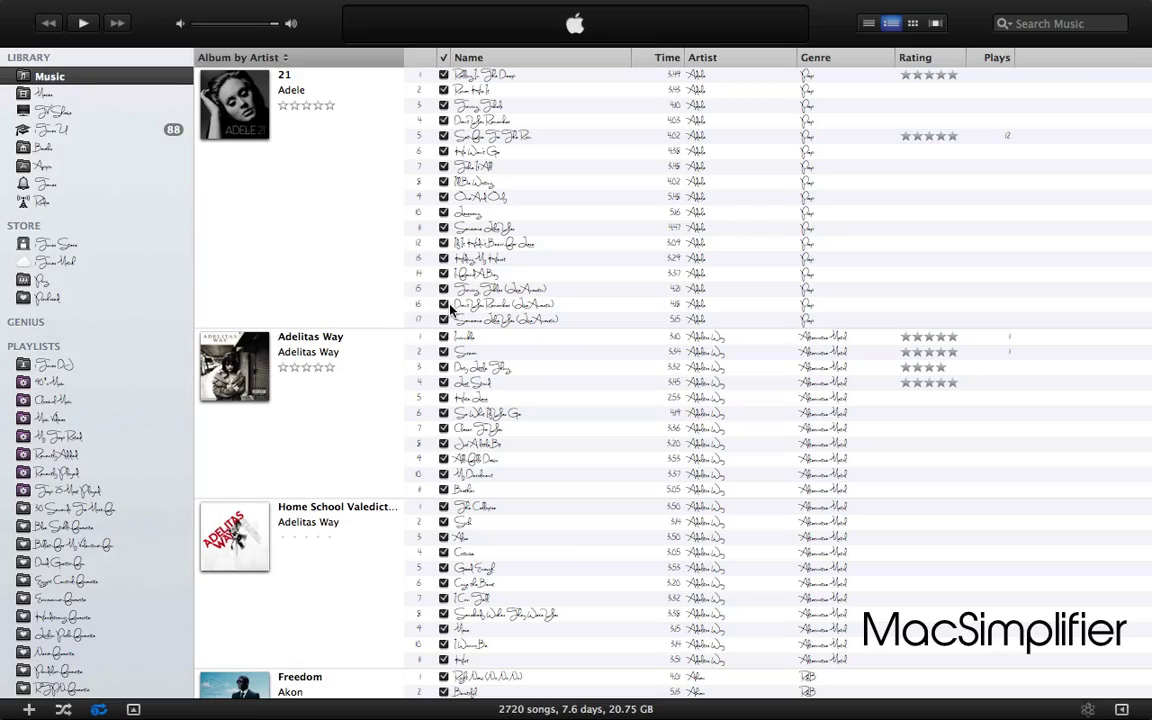
scroll(582, 306, down, 15)
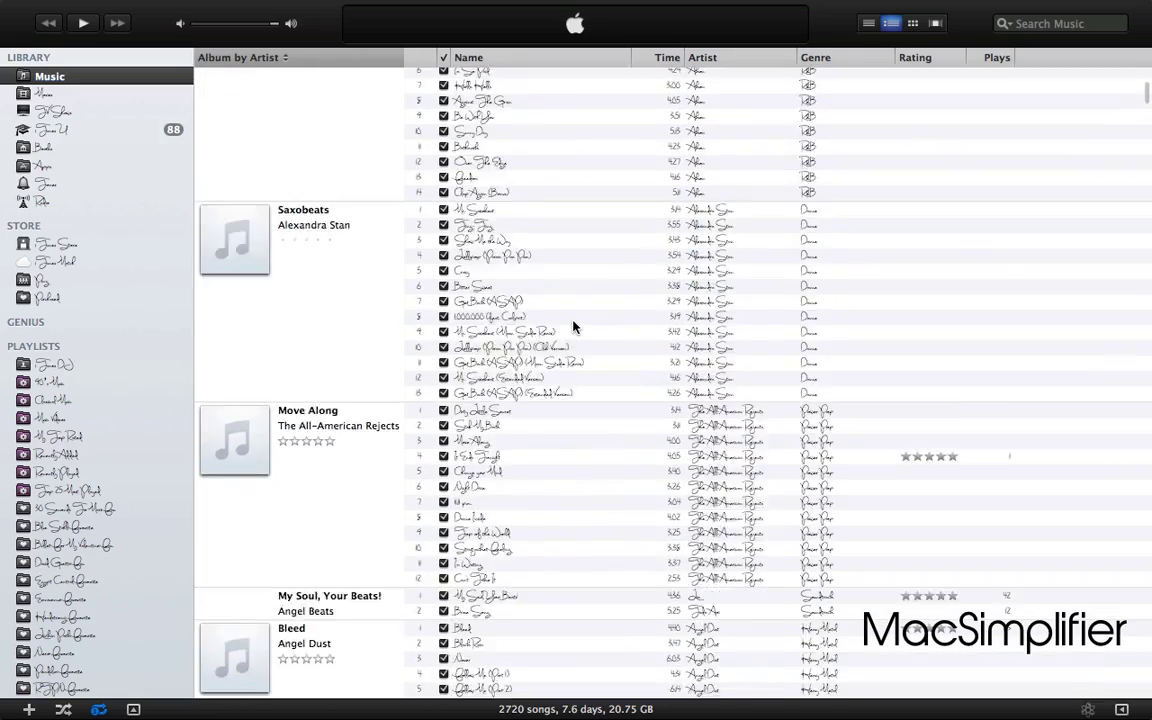
scroll(137, 432, down, 5)
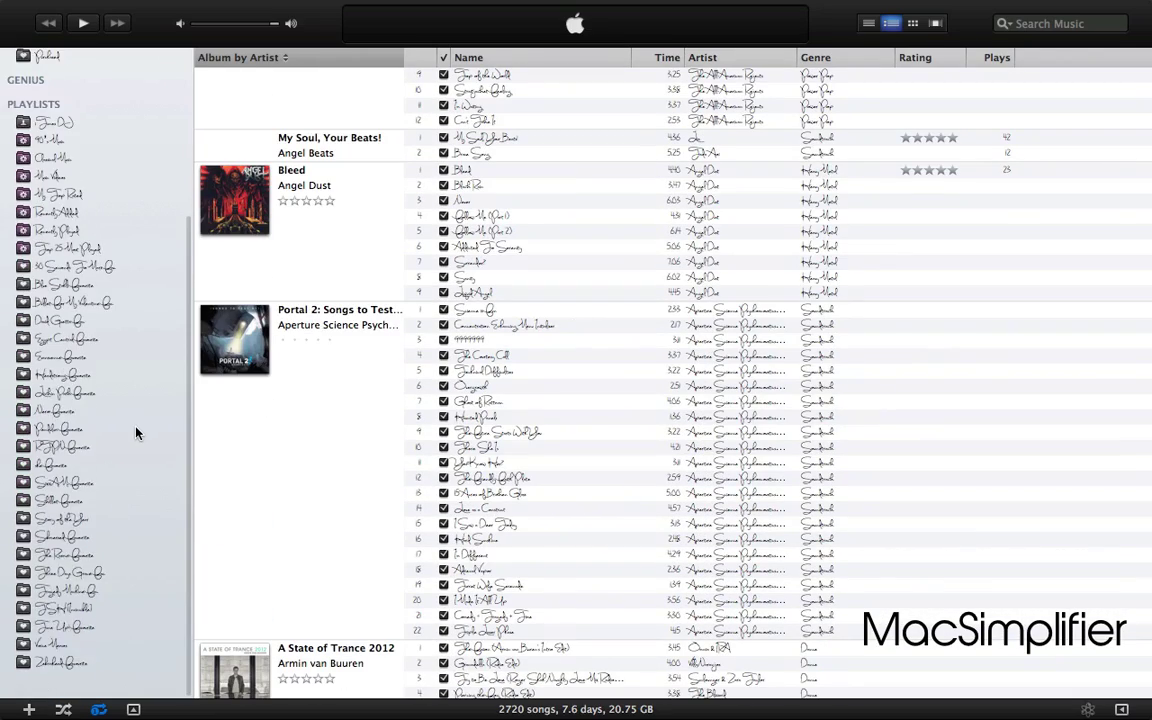
scroll(144, 406, up, 5)
scroll(538, 336, up, 8)
scroll(538, 336, up, 10)
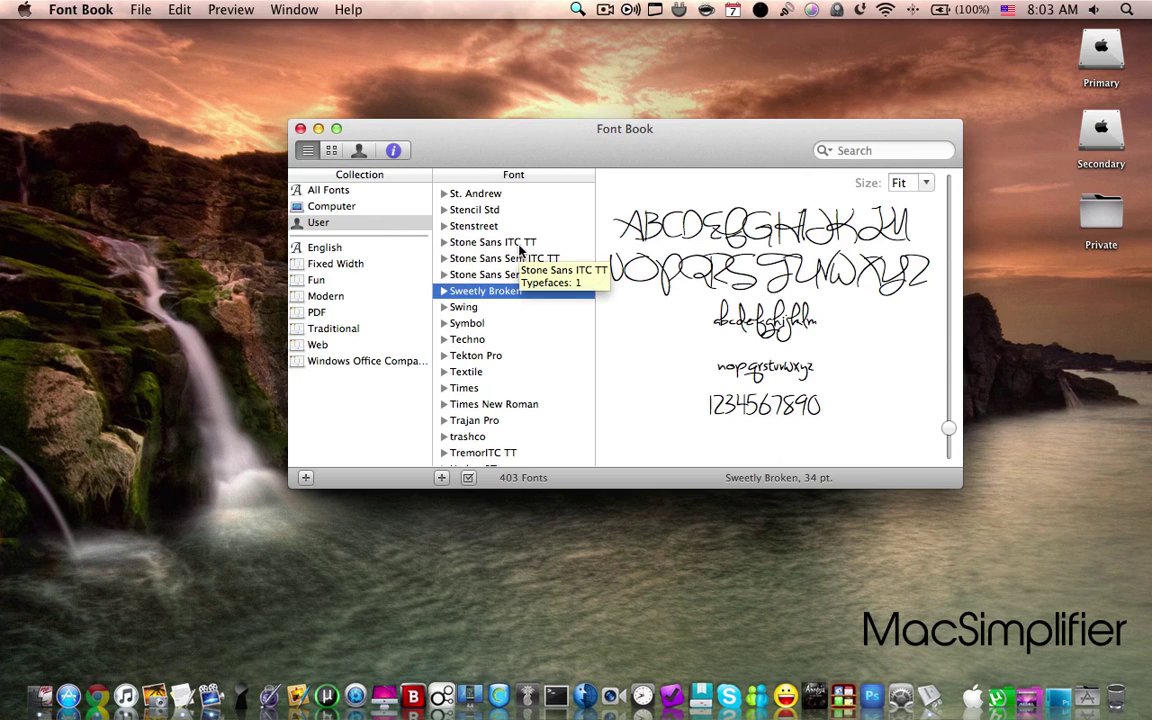
Step: Browse the Font Book font list, then close the Font Book window
scroll(510, 320, down, 1)
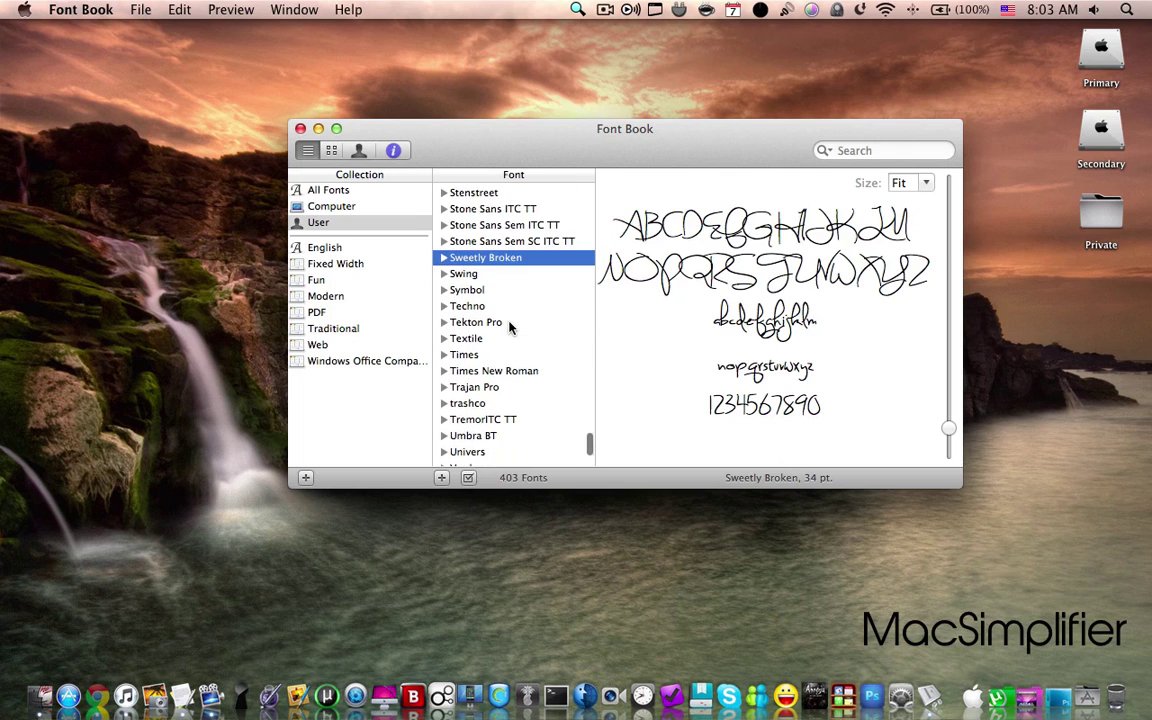
scroll(510, 326, up, 10)
scroll(508, 325, up, 10)
scroll(508, 325, down, 8)
scroll(508, 325, up, 6)
scroll(510, 320, up, 5)
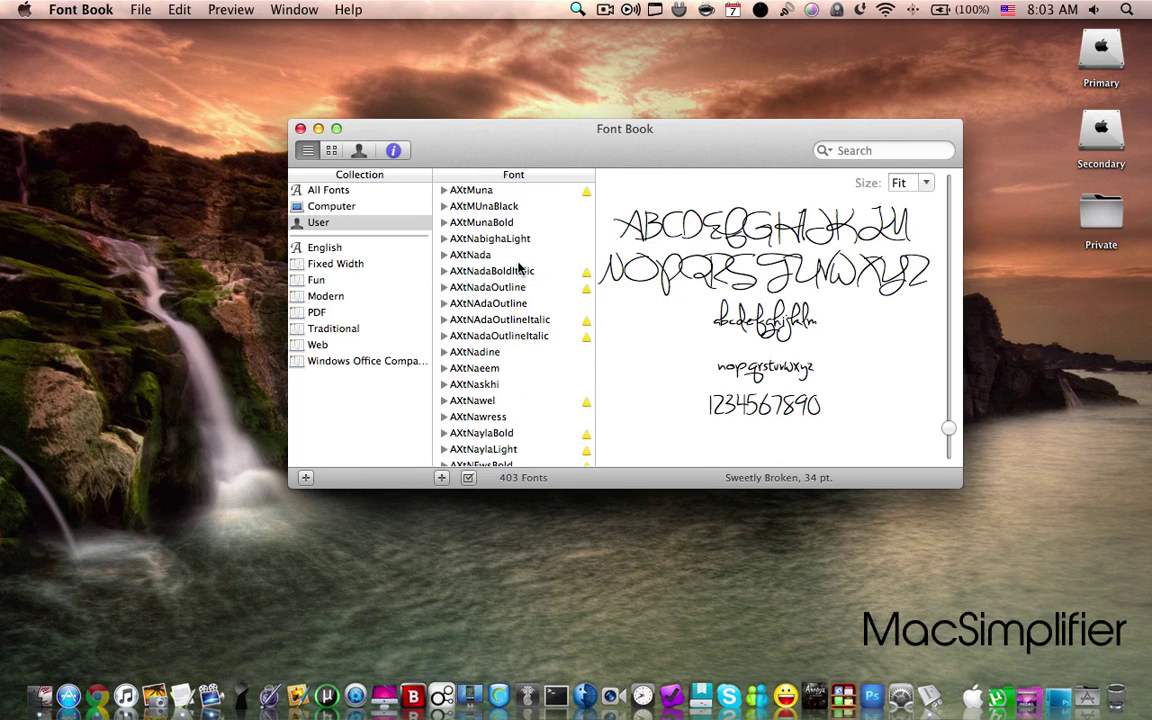
click(300, 128)
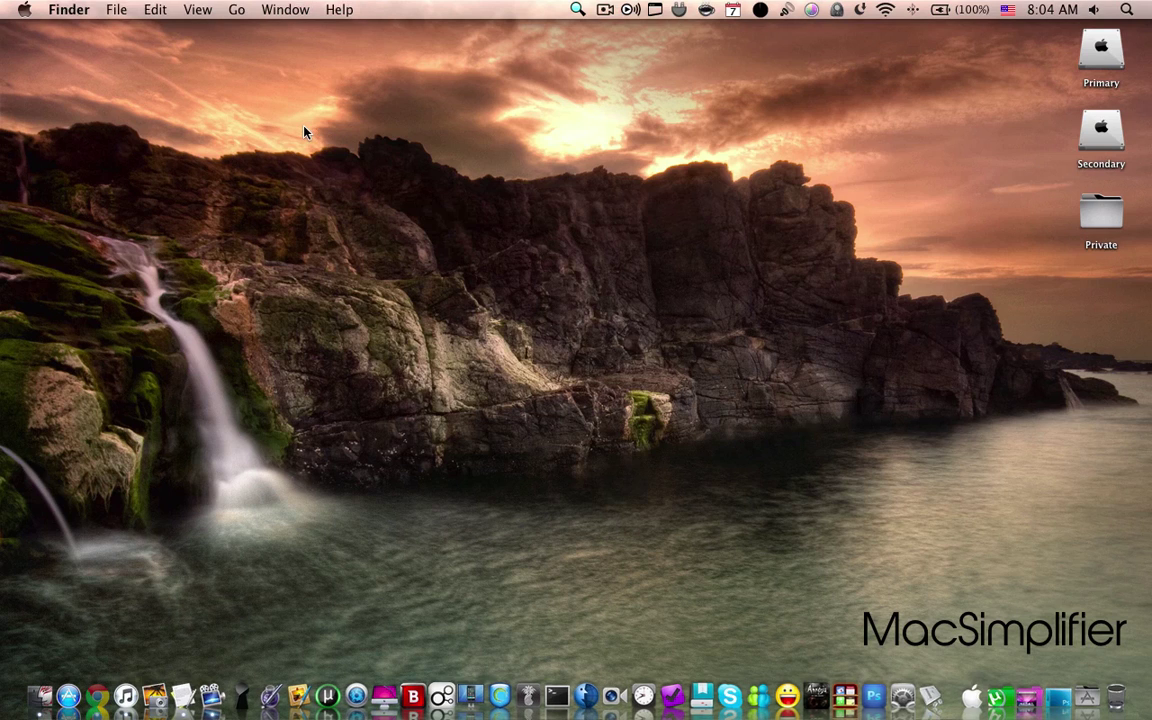
Step: Relaunch iTunes, widen the Name column slightly, and check the Sweetly Broken song list
click(128, 690)
scroll(530, 352, down, 5)
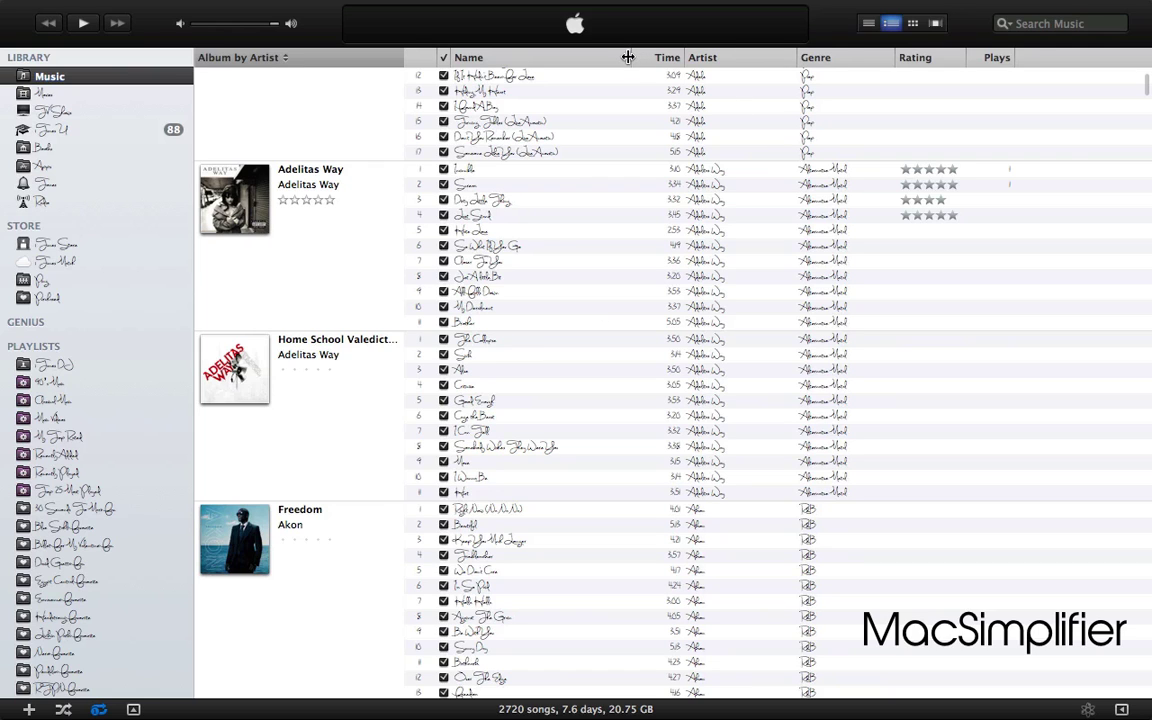
mouse_move(628, 57)
mouse_down()
mouse_move(674, 62)
mouse_move(630, 62)
mouse_move(644, 68)
mouse_up()
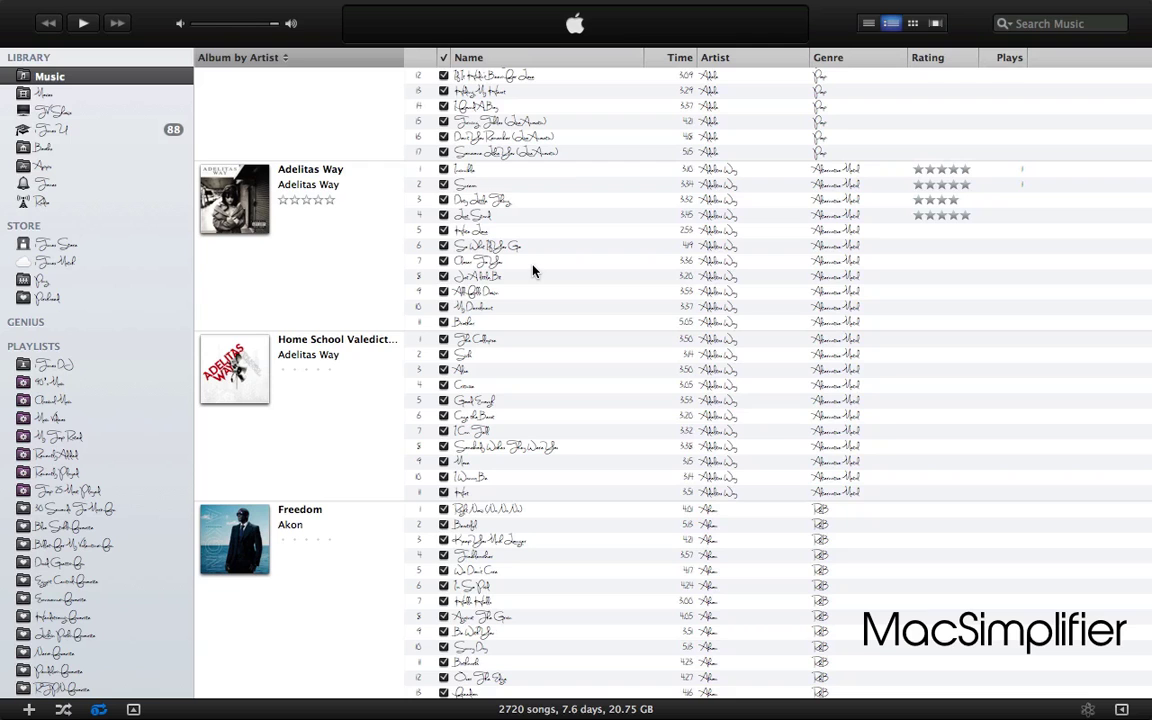
scroll(548, 279, down, 7)
scroll(548, 279, up, 1)
scroll(550, 274, up, 1)
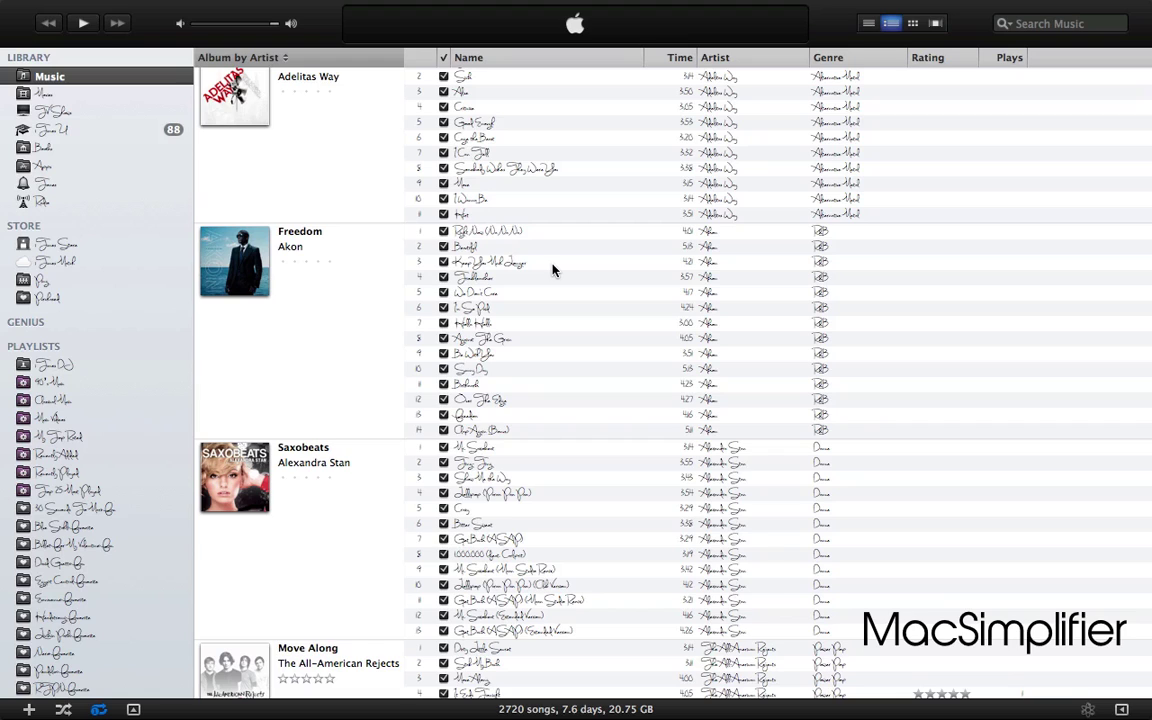